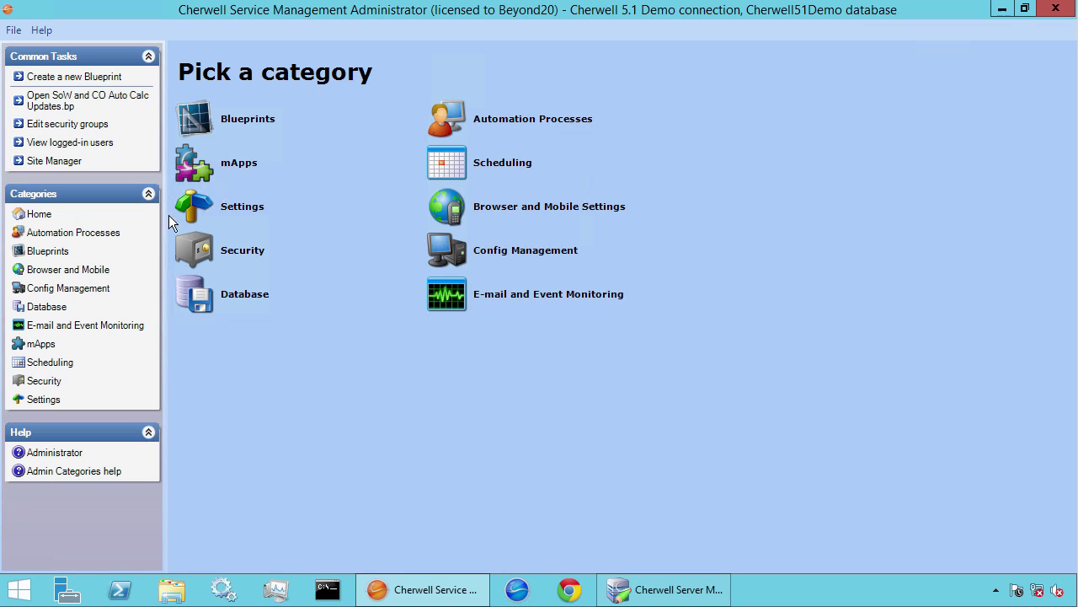
Clear the scheduled activities and in-progress items of all automation processes from the Automation Process Status window, and close it
{"action": "left_click", "coordinate": [103, 236]}
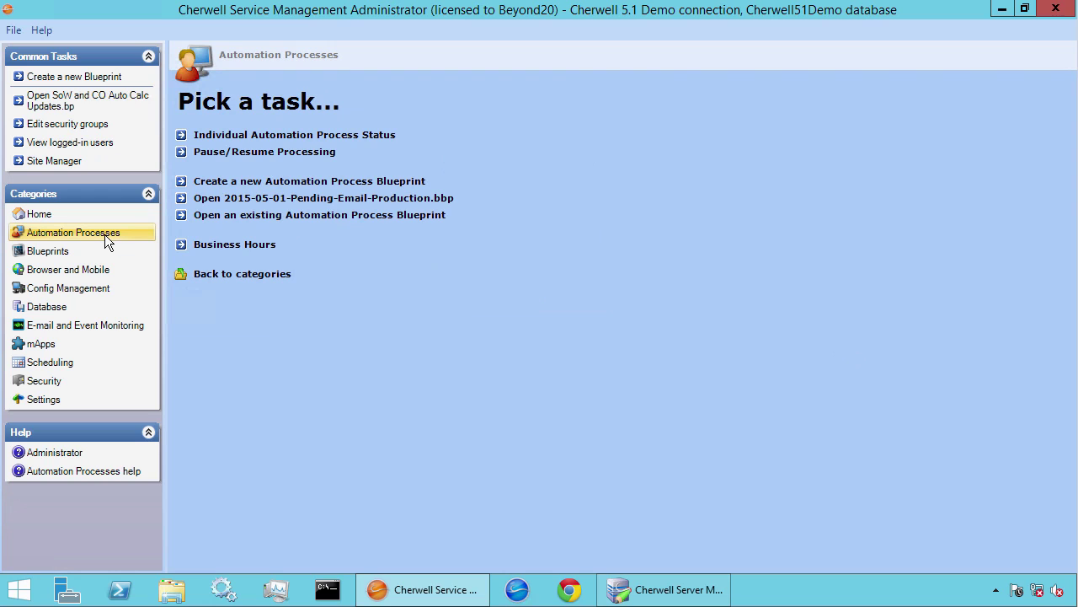
{"action": "left_click", "coordinate": [366, 140]}
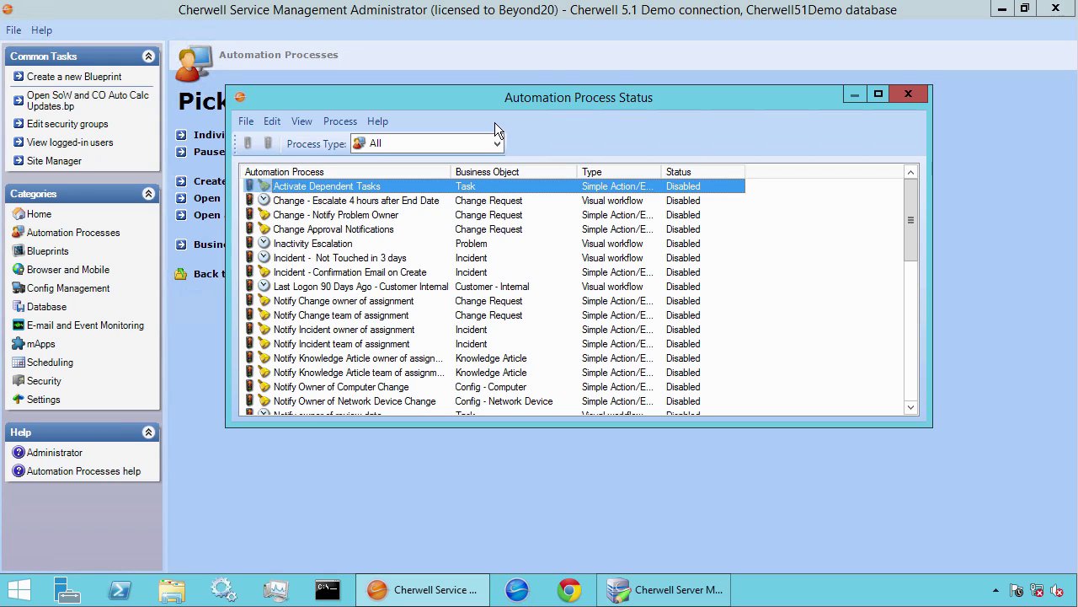
{"action": "left_click", "coordinate": [247, 122]}
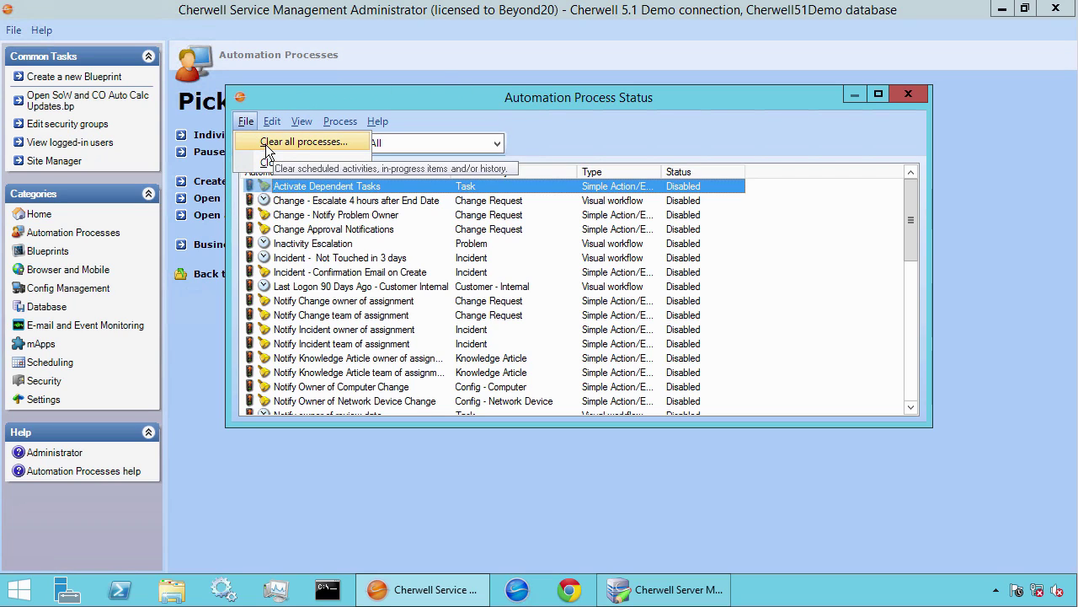
{"action": "left_click", "coordinate": [266, 146]}
{"action": "left_click", "coordinate": [482, 246]}
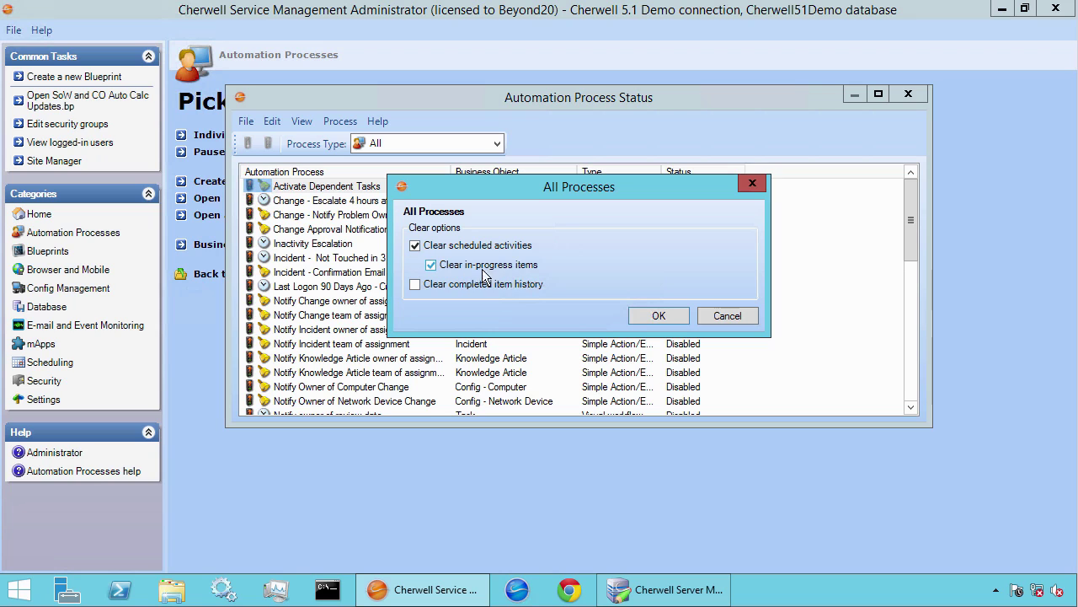
{"action": "left_click", "coordinate": [654, 314]}
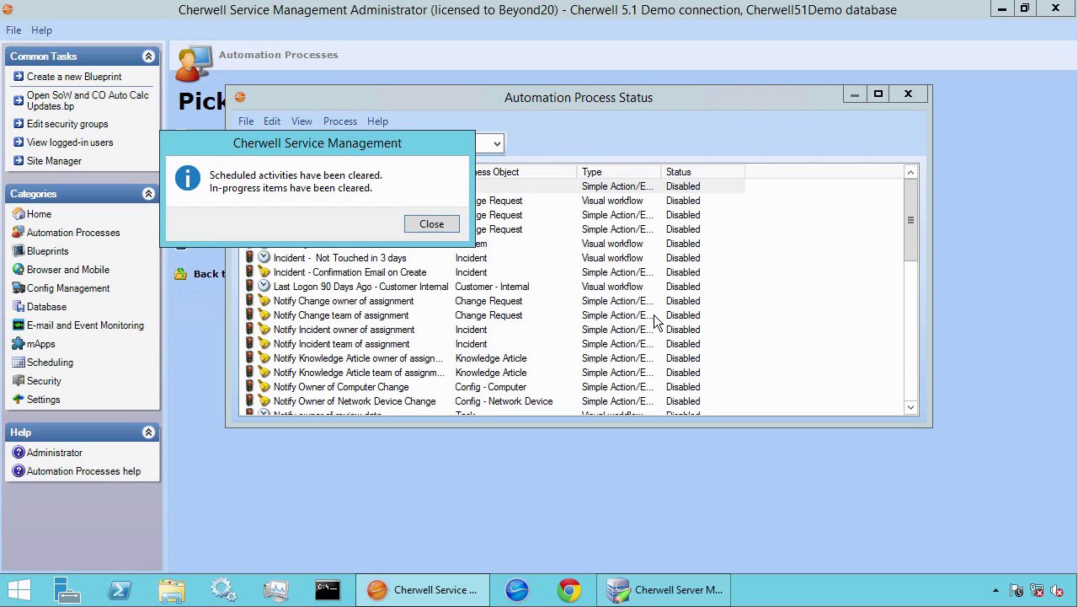
{"action": "left_click", "coordinate": [439, 223]}
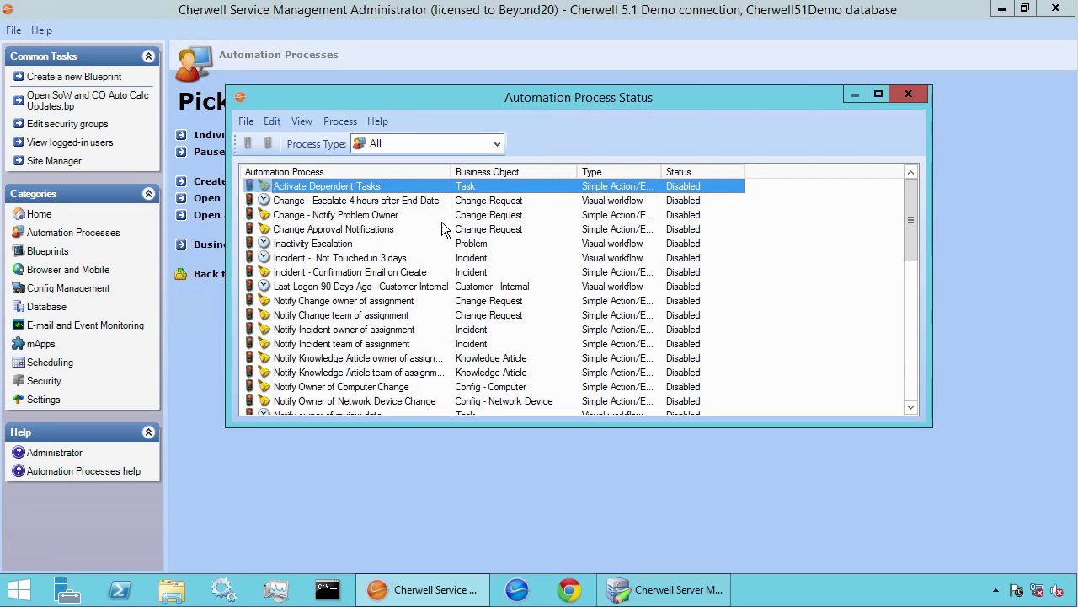
{"action": "left_click", "coordinate": [910, 96]}
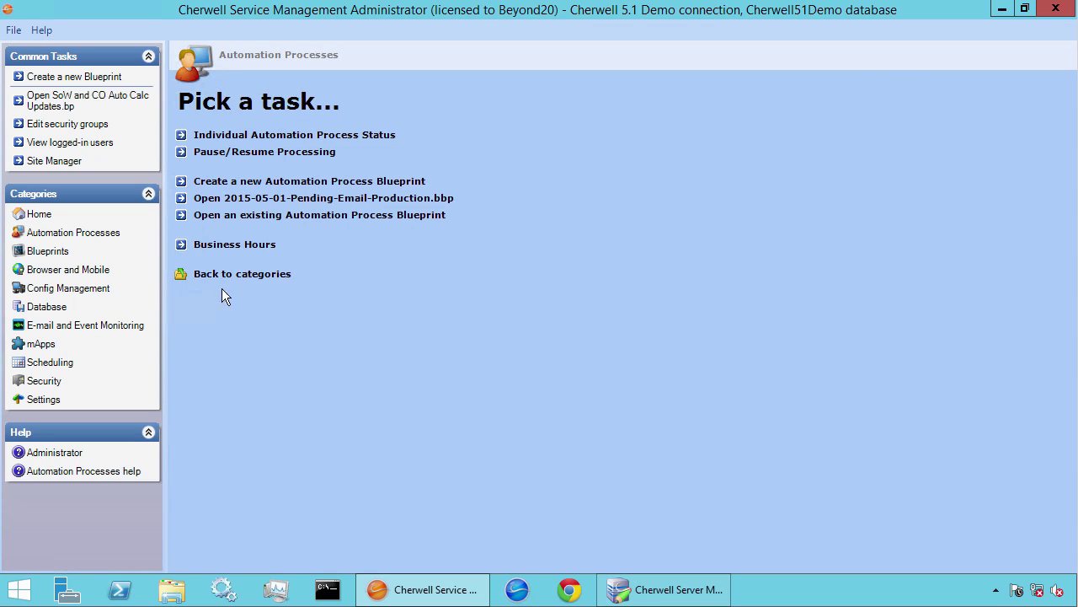
Review the portal and browser client URLs in the Browser Application Settings, leaving without saving
{"action": "left_click", "coordinate": [68, 270]}
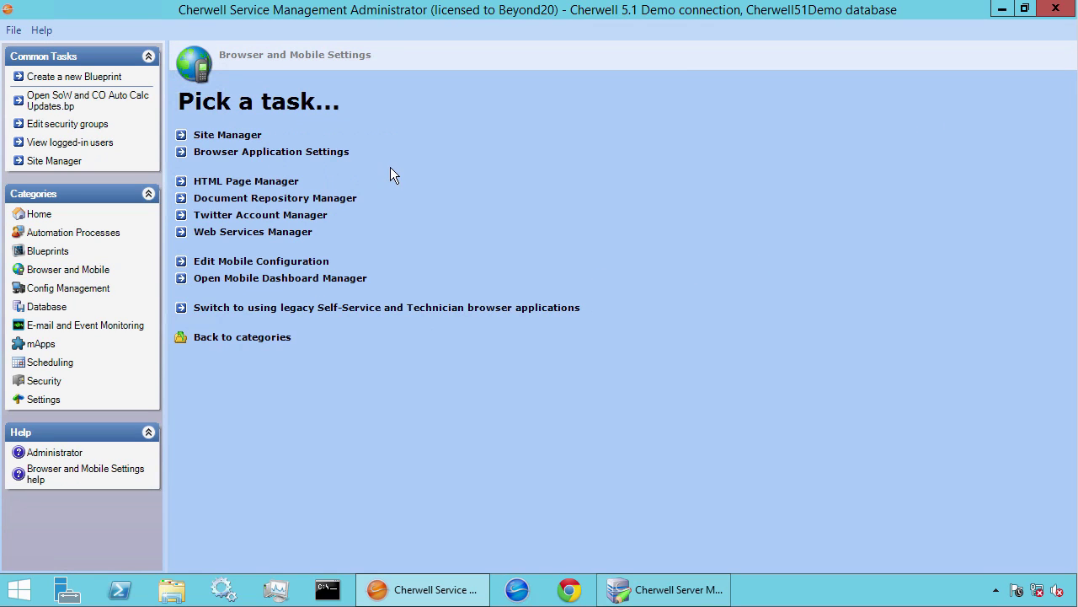
{"action": "left_click", "coordinate": [327, 153]}
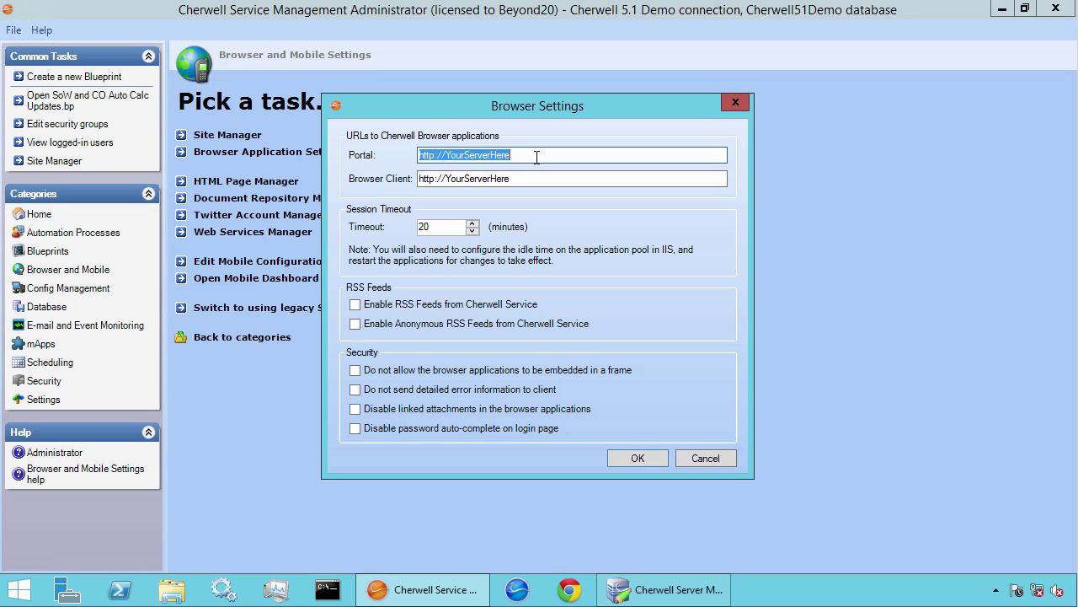
{"action": "left_click", "coordinate": [701, 463]}
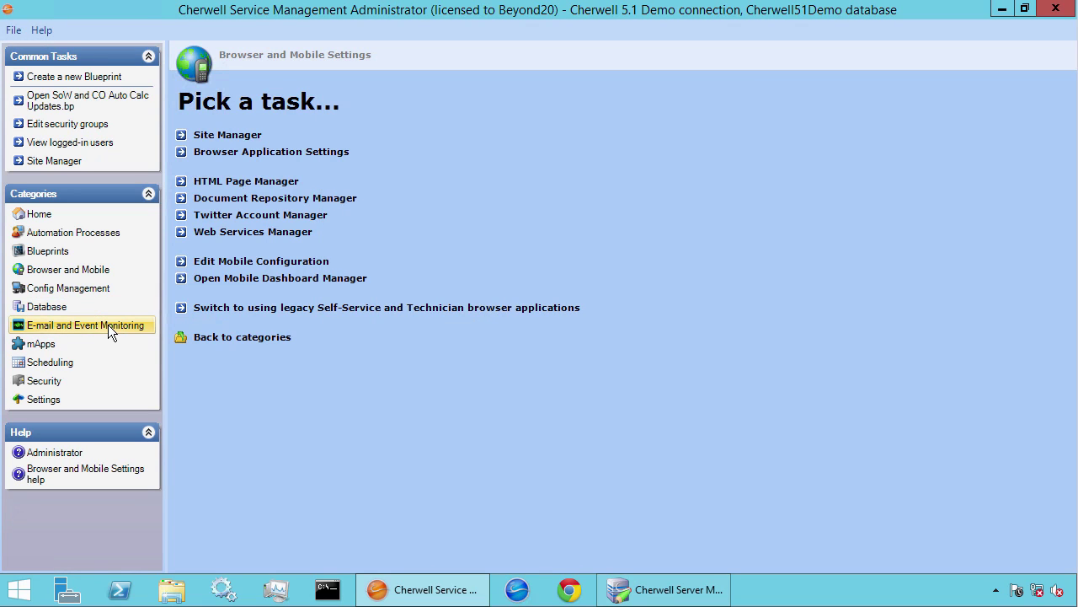
Review the e-mail accounts under E-mail and Event Monitoring, selecting Cherwell Email Place Holder, and leave without saving
{"action": "left_click", "coordinate": [108, 324]}
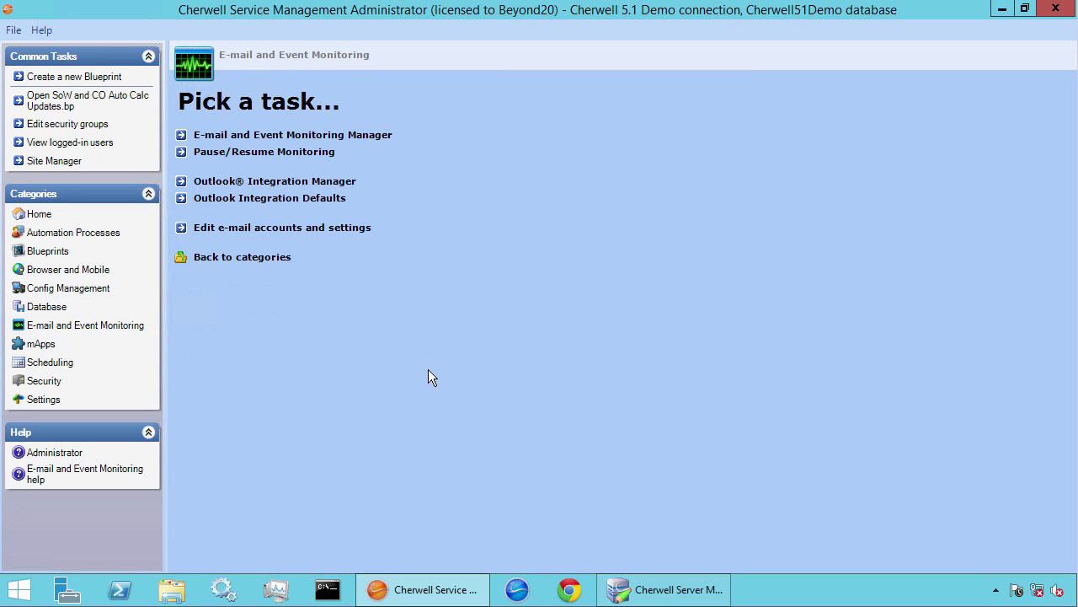
{"action": "left_click", "coordinate": [360, 229]}
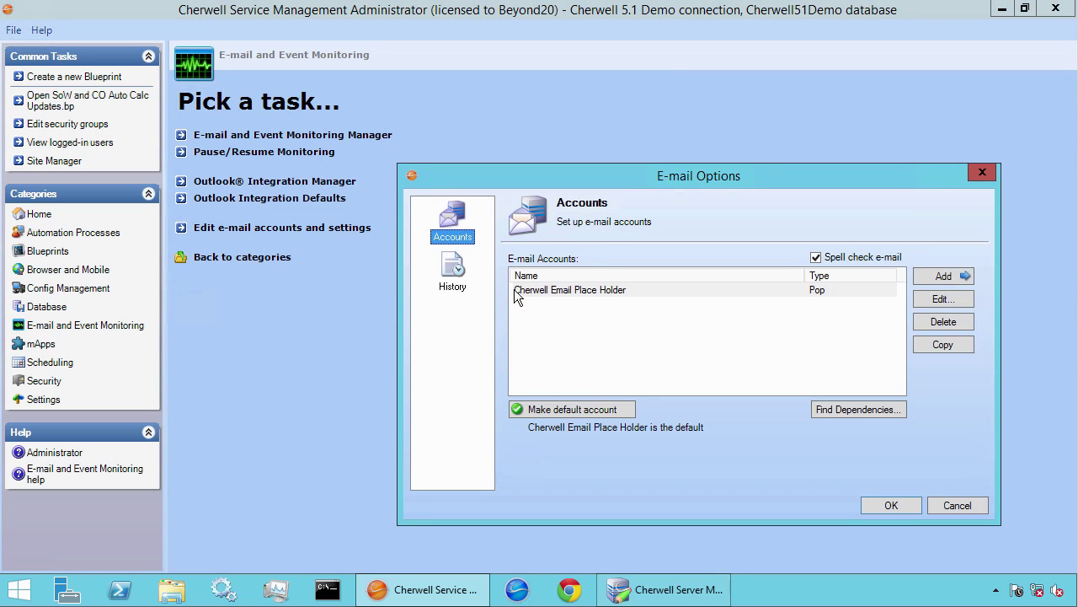
{"action": "left_click", "coordinate": [579, 291]}
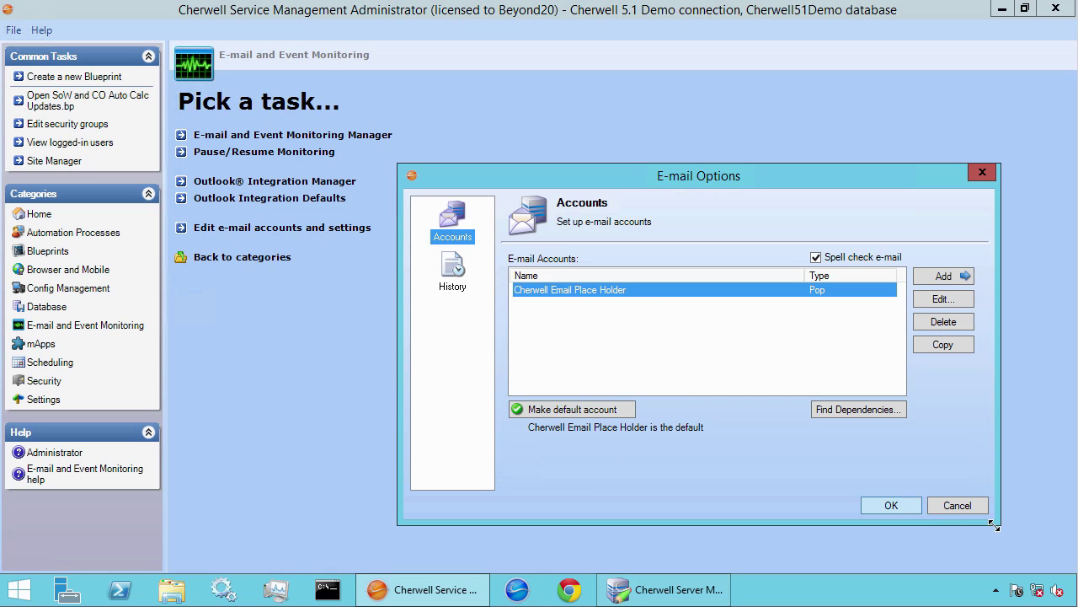
{"action": "left_click", "coordinate": [956, 506]}
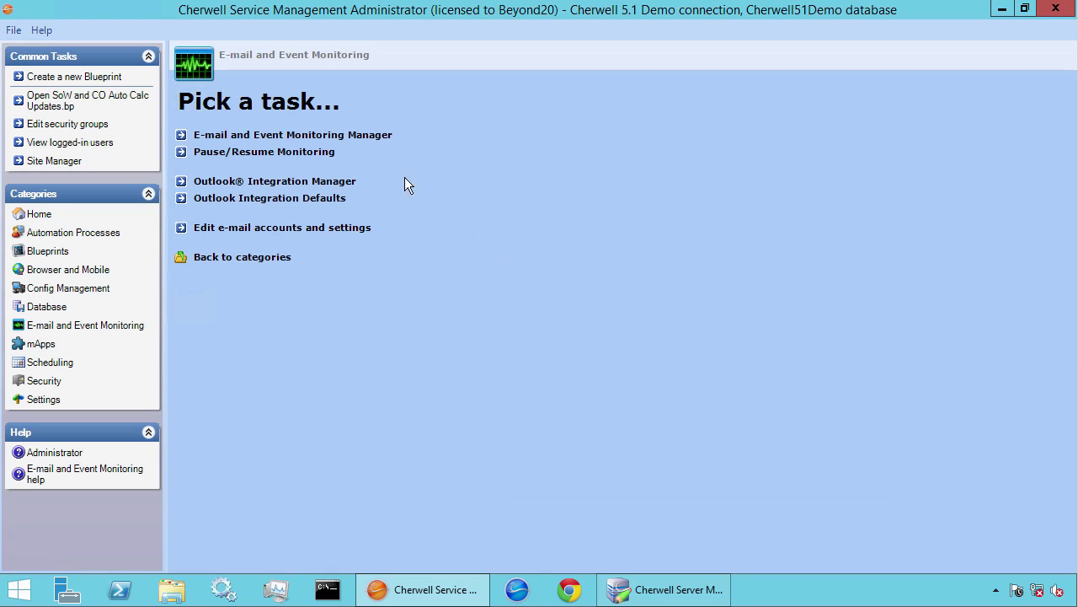
Edit the Demo Monitoring e-mail monitor to use the Cherwell Email Place Holder account, save it and close the monitoring manager
{"action": "left_click", "coordinate": [376, 138]}
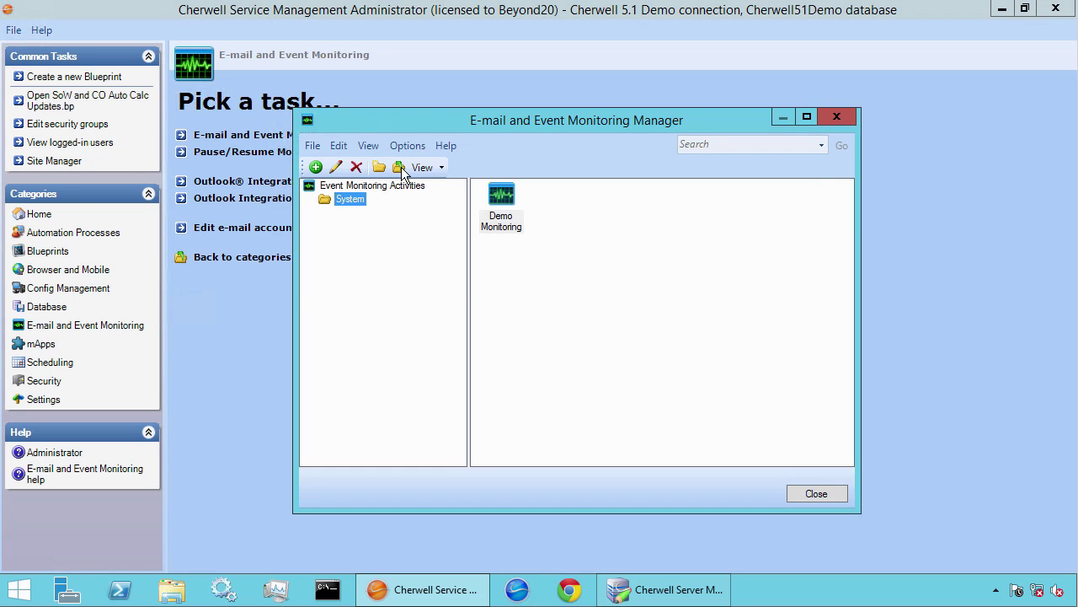
{"action": "right_click", "coordinate": [508, 199]}
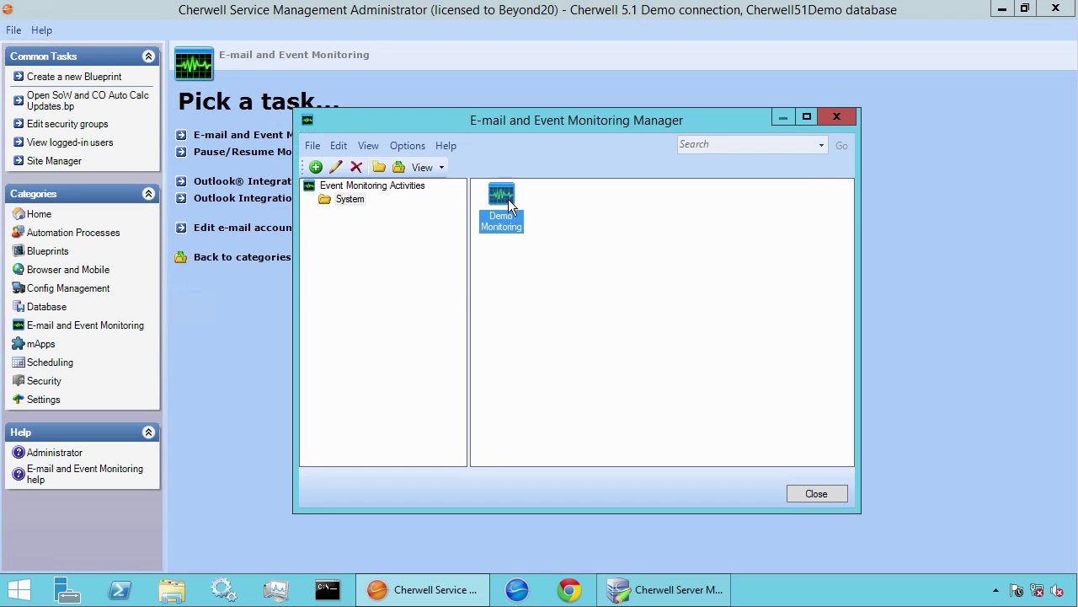
{"action": "left_click", "coordinate": [546, 229]}
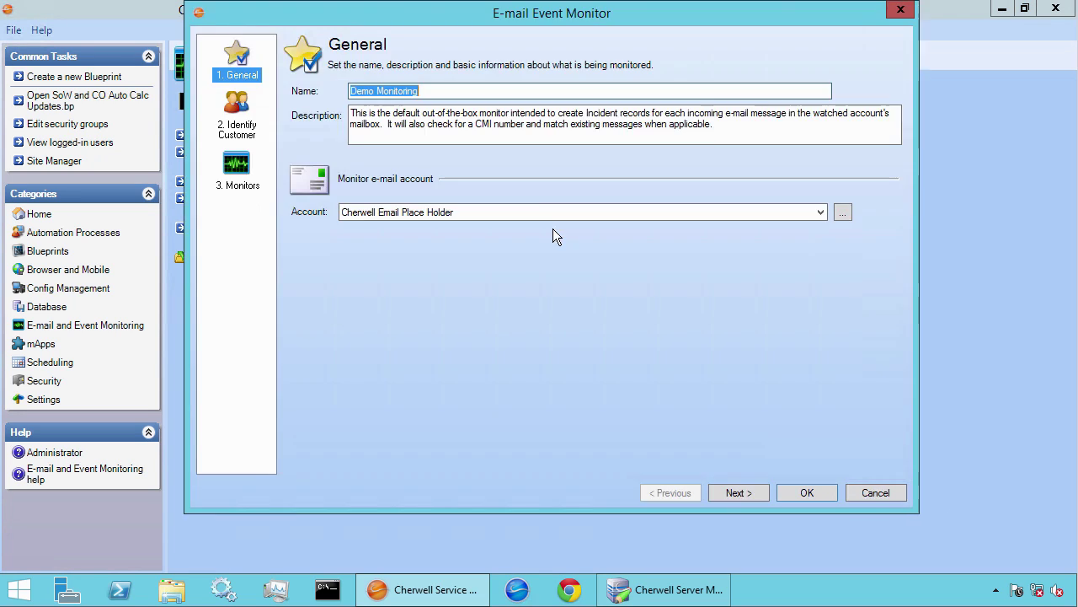
{"action": "left_click", "coordinate": [384, 217]}
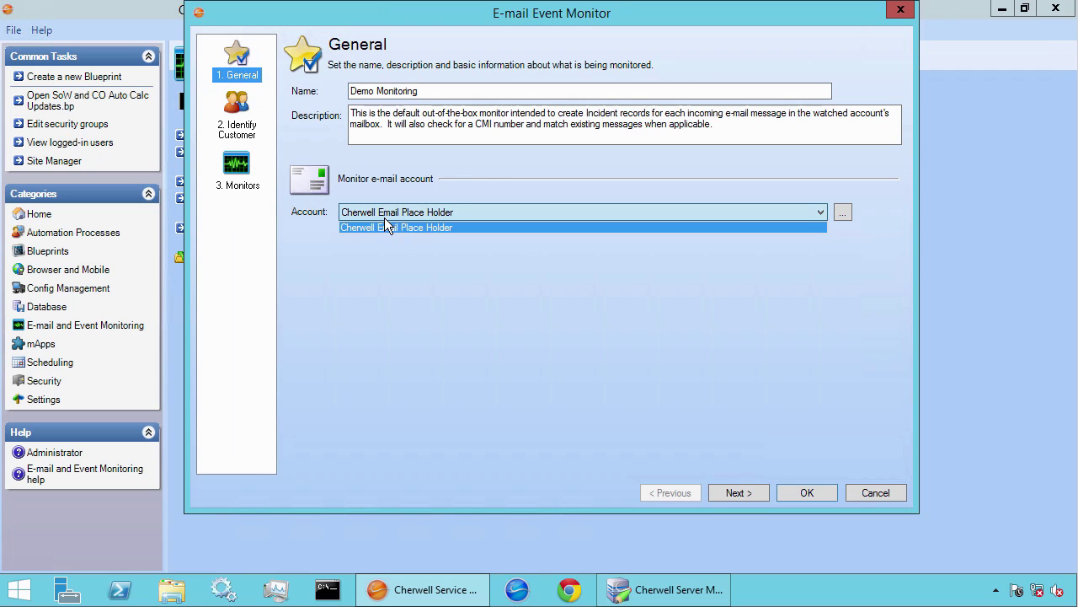
{"action": "left_click", "coordinate": [478, 222]}
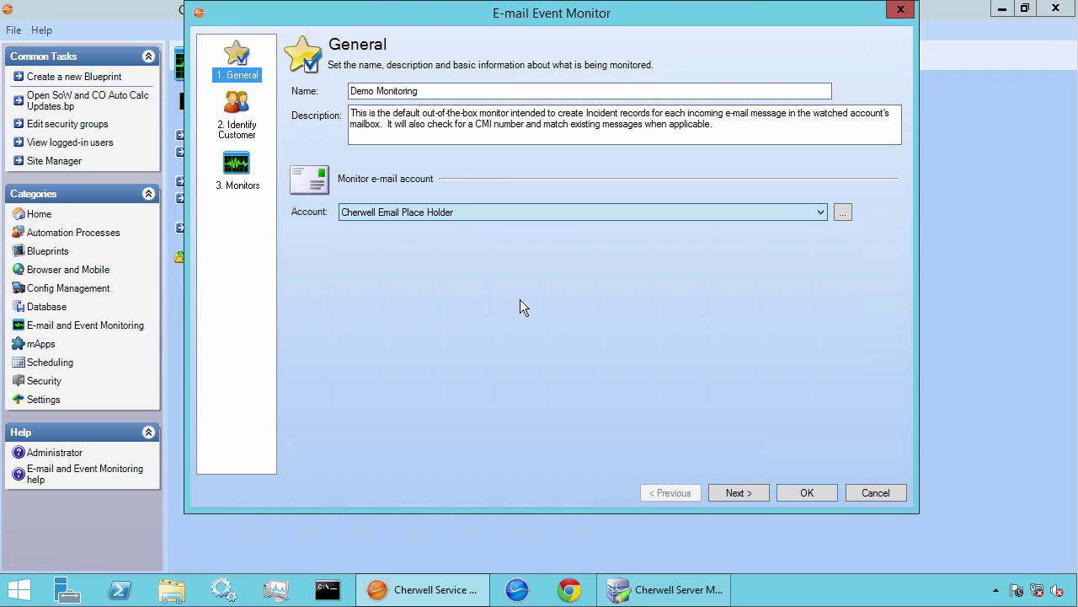
{"action": "left_click", "coordinate": [468, 214]}
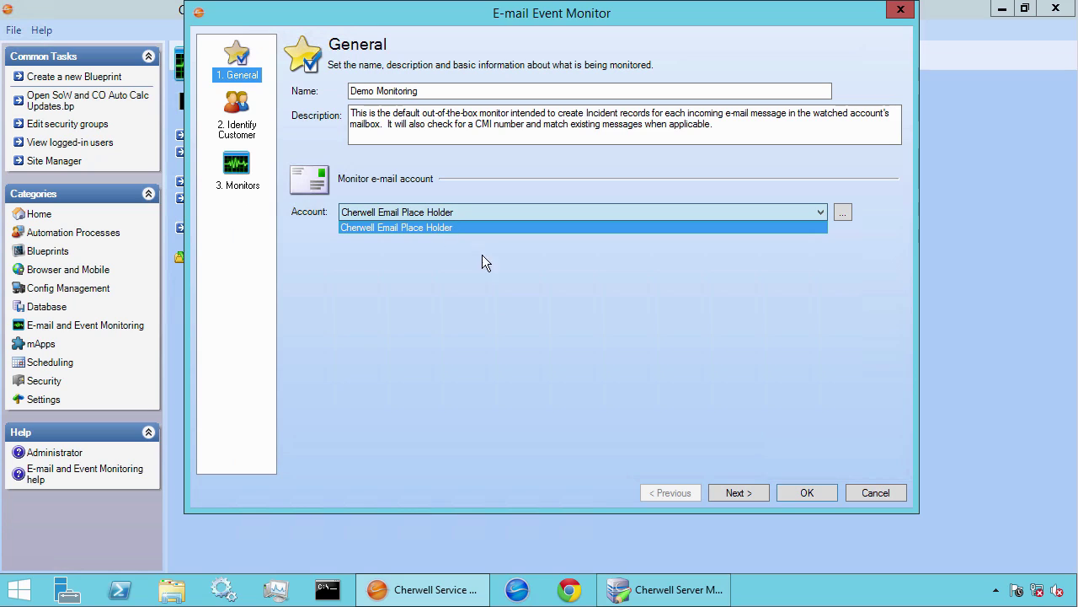
{"action": "left_click", "coordinate": [489, 255]}
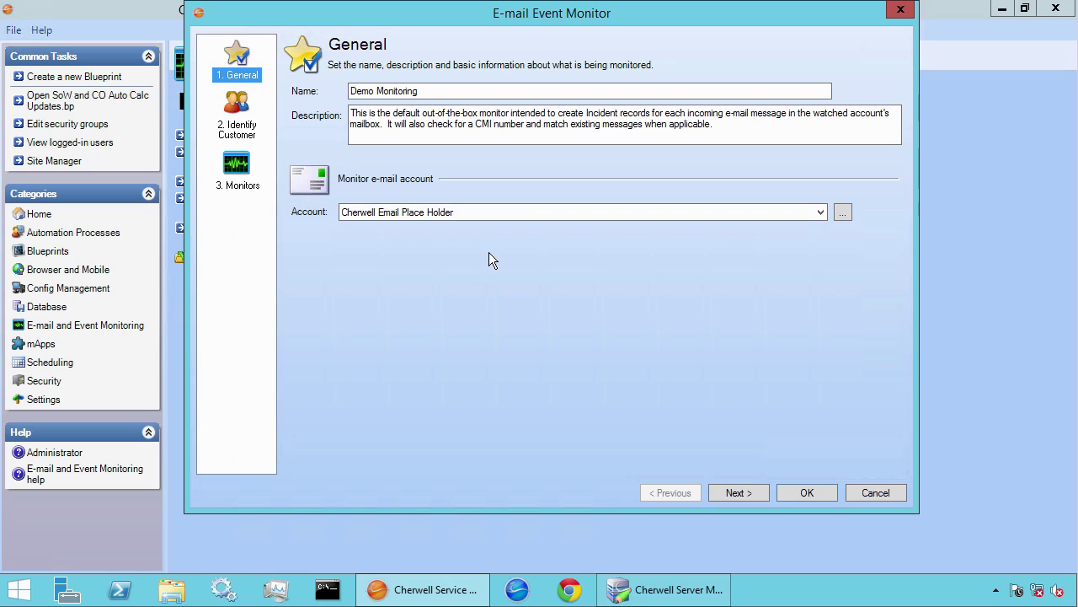
{"action": "left_click", "coordinate": [473, 212]}
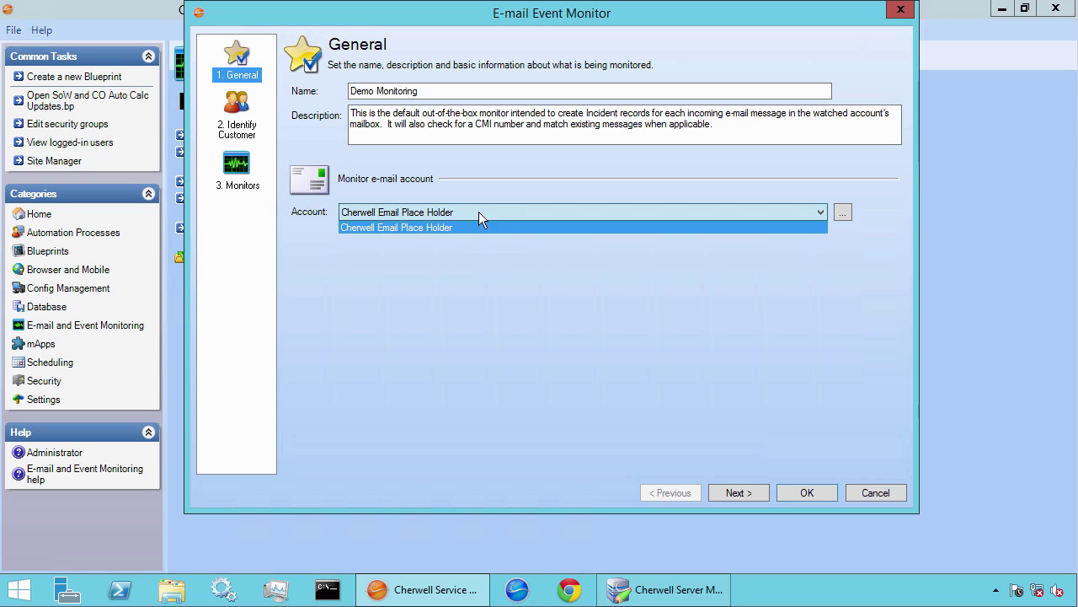
{"action": "left_click", "coordinate": [805, 494]}
{"action": "left_click", "coordinate": [813, 494]}
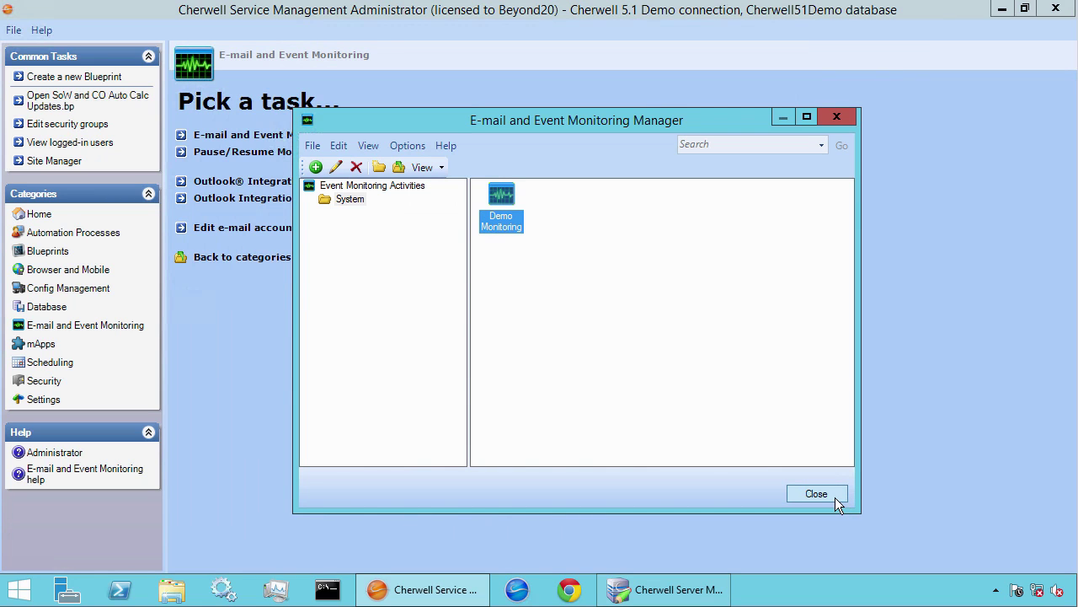
{"action": "left_click", "coordinate": [835, 497]}
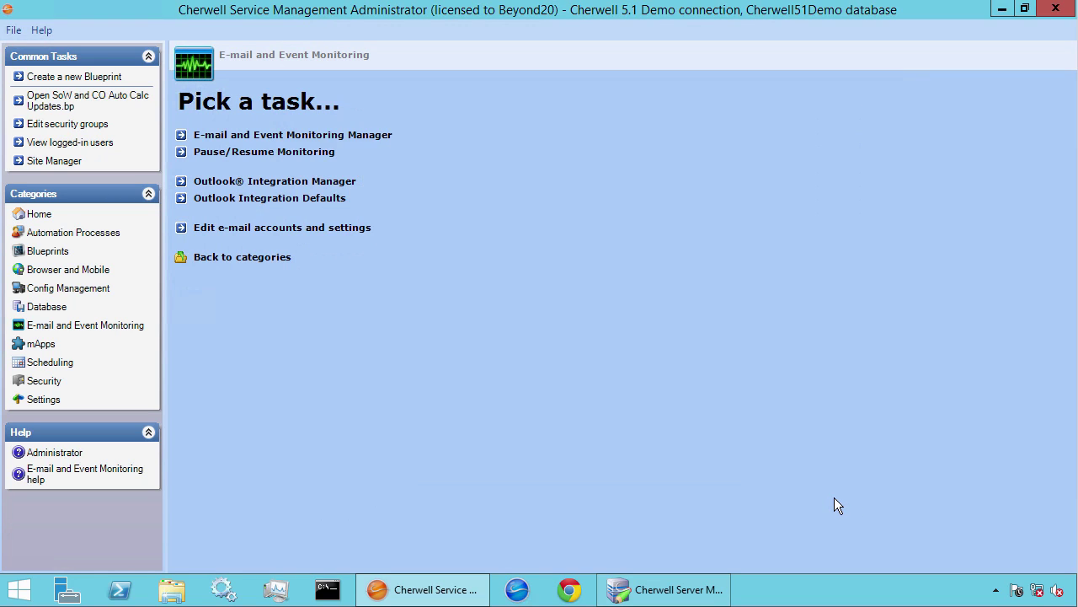
Check the Scheduling category's schedule for scheduled items and exit the list
{"action": "left_click", "coordinate": [71, 363]}
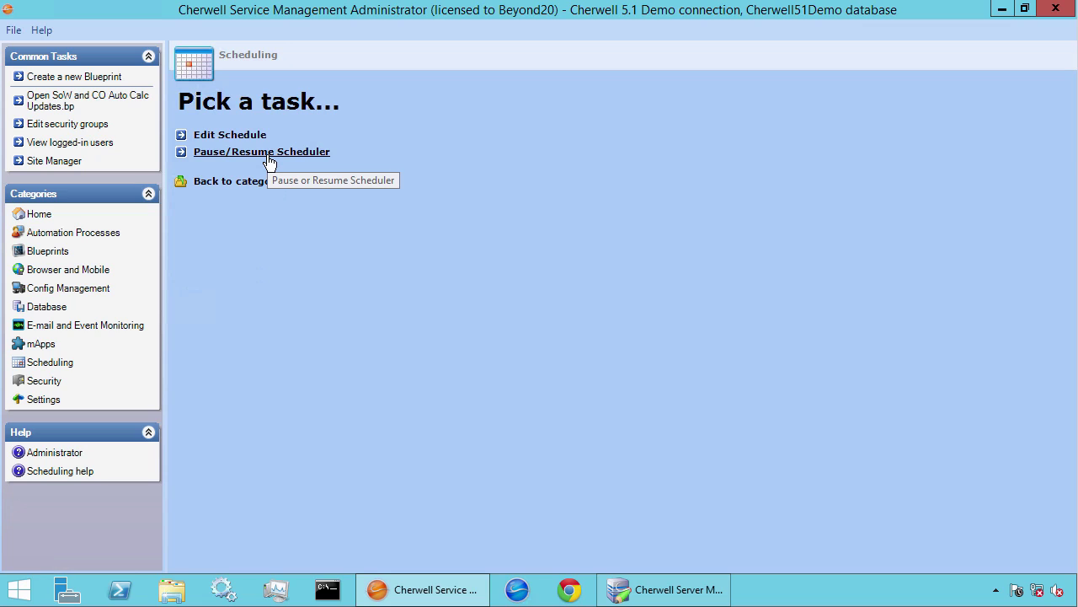
{"action": "left_click", "coordinate": [239, 139]}
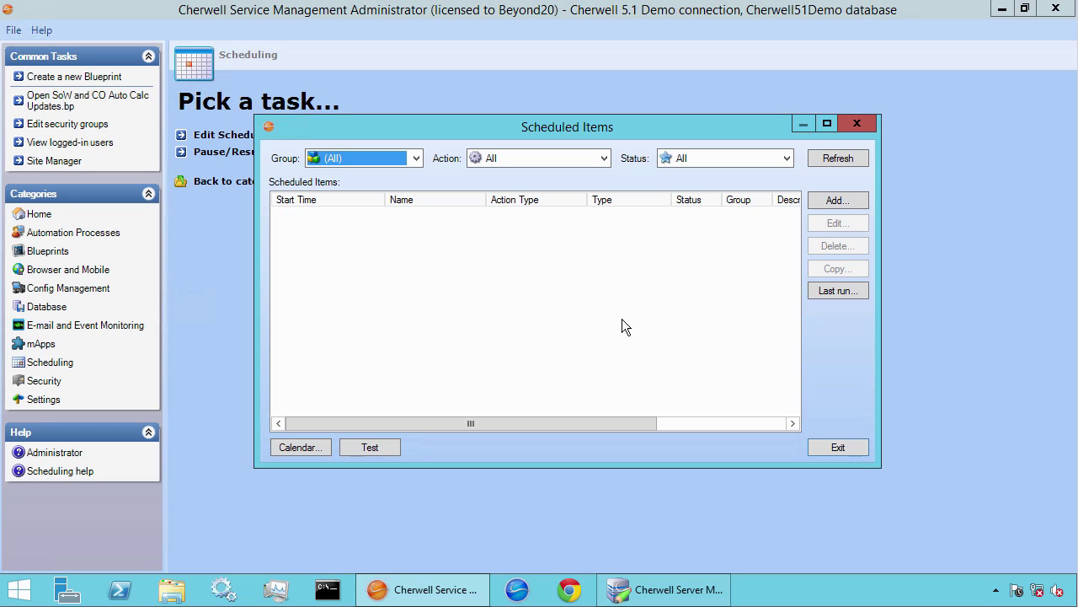
{"action": "left_click", "coordinate": [839, 448]}
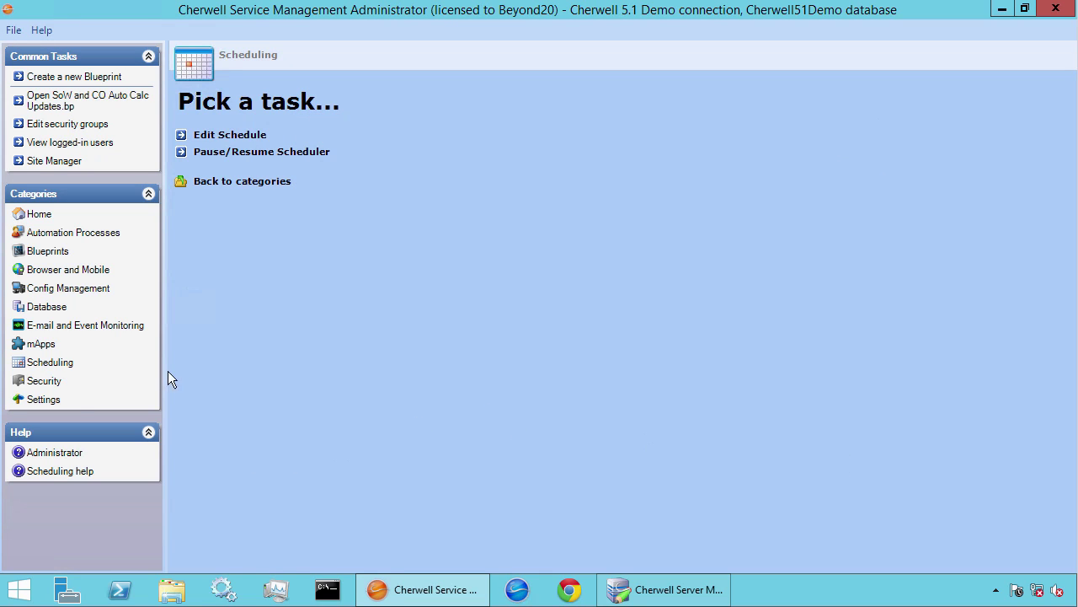
Inspect the global stored value Current System in the Stored Value Manager, closing it without saving
{"action": "left_click", "coordinate": [71, 402]}
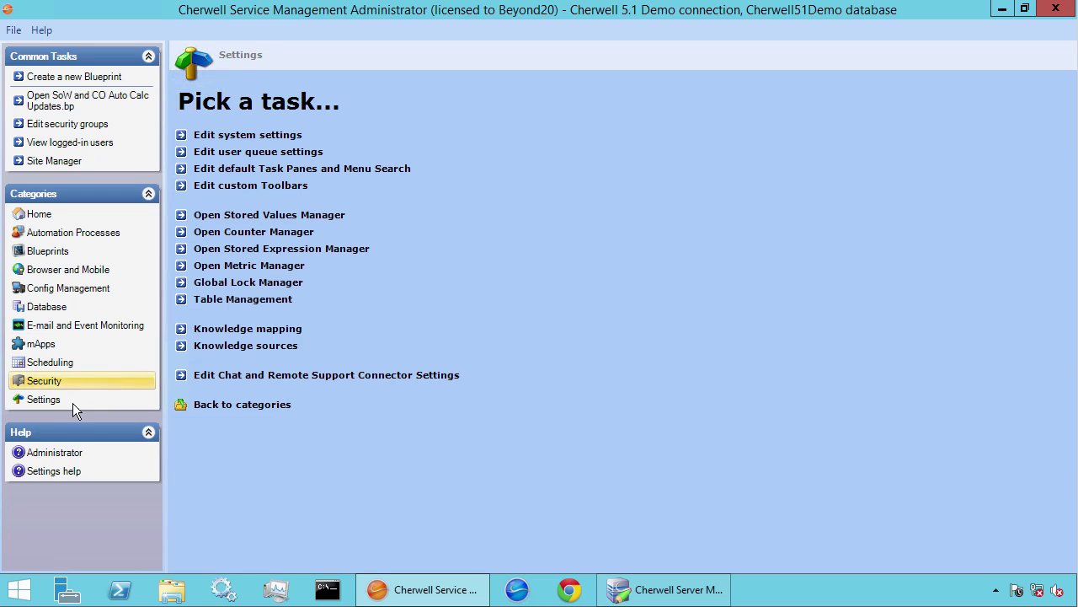
{"action": "left_click", "coordinate": [253, 215]}
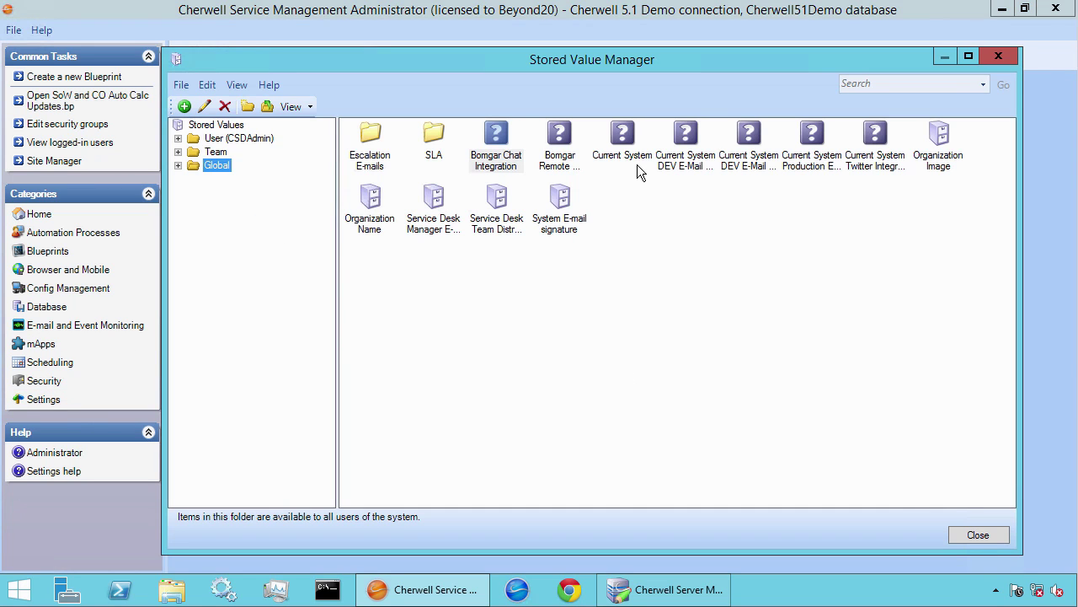
{"action": "left_click", "coordinate": [638, 168]}
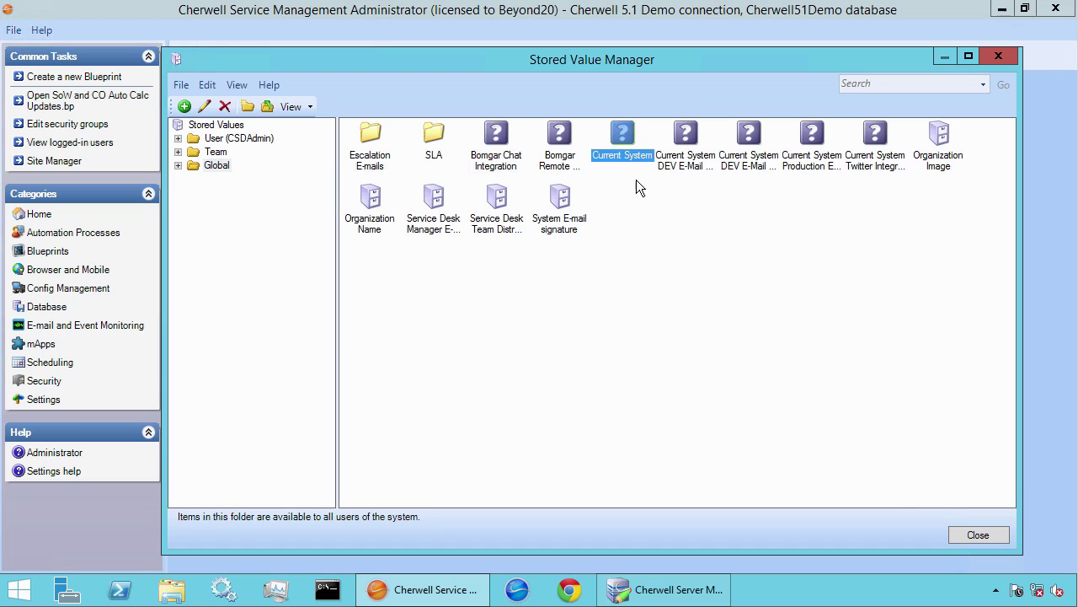
{"action": "right_click", "coordinate": [626, 137]}
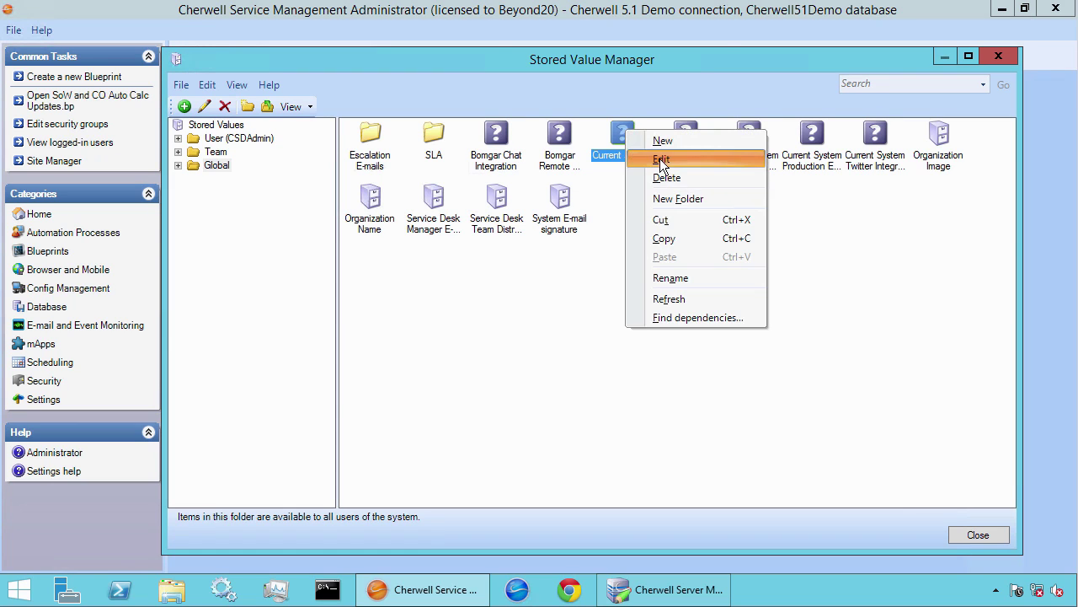
{"action": "left_click", "coordinate": [659, 158]}
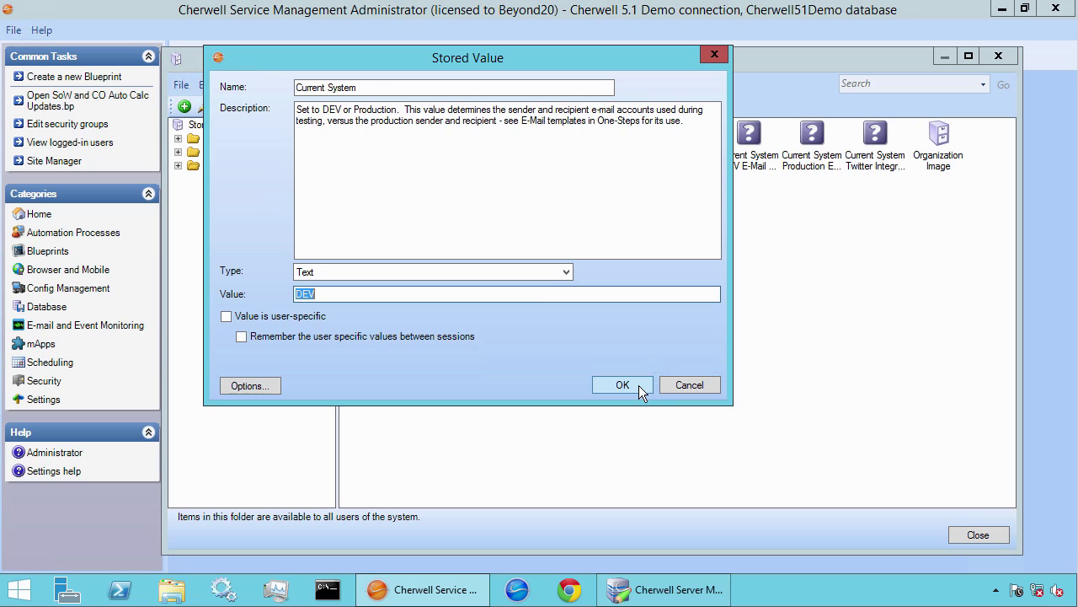
{"action": "left_click", "coordinate": [682, 388]}
Inspect the e-mail address in the global stored value Current System DEV E-Mail Recipient, leaving it without saving
{"action": "left_click", "coordinate": [679, 184]}
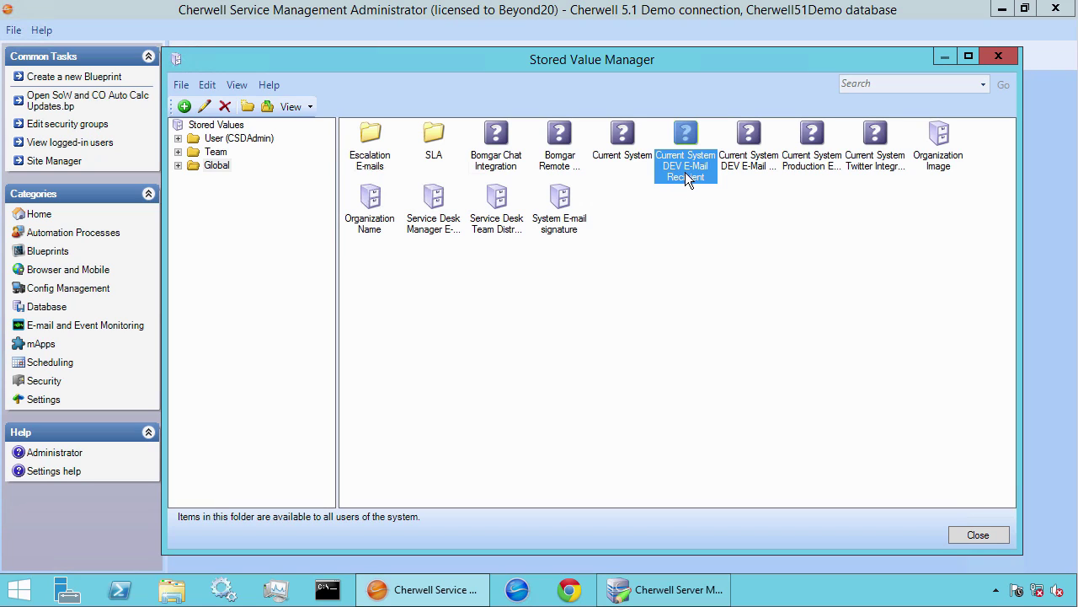
{"action": "right_click", "coordinate": [685, 174]}
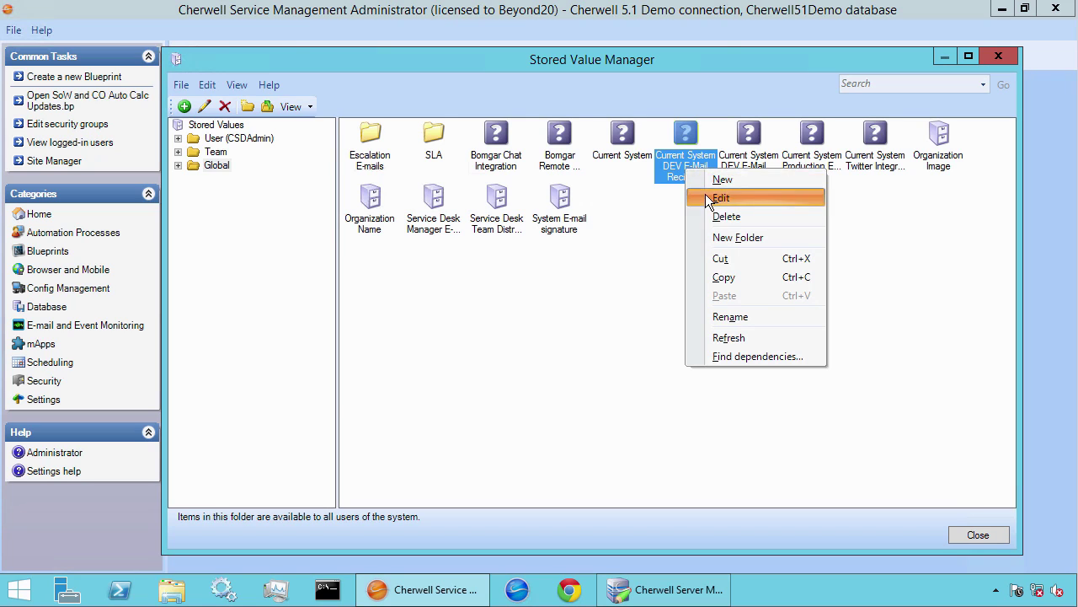
{"action": "left_click", "coordinate": [708, 197]}
{"action": "left_click", "coordinate": [460, 294]}
{"action": "left_click_drag", "start_coordinate": [459, 293], "coordinate": [273, 288]}
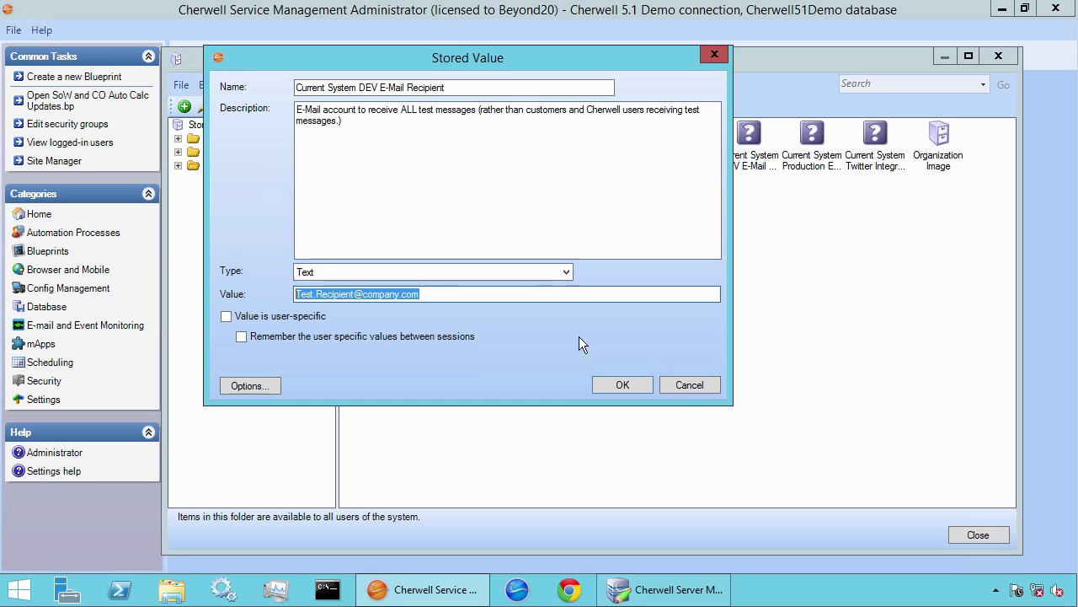
{"action": "left_click", "coordinate": [687, 385]}
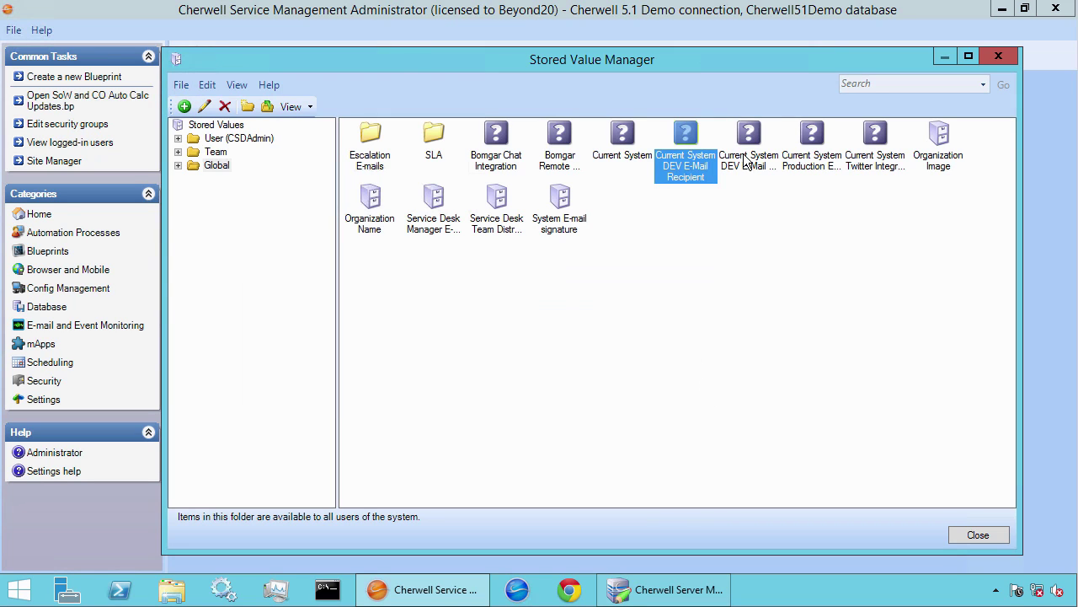
Inspect the e-mail address in the stored value Current System DEV E-Mail Sender without saving, and close the Stored Value Manager
{"action": "left_click", "coordinate": [753, 177]}
{"action": "right_click", "coordinate": [754, 182]}
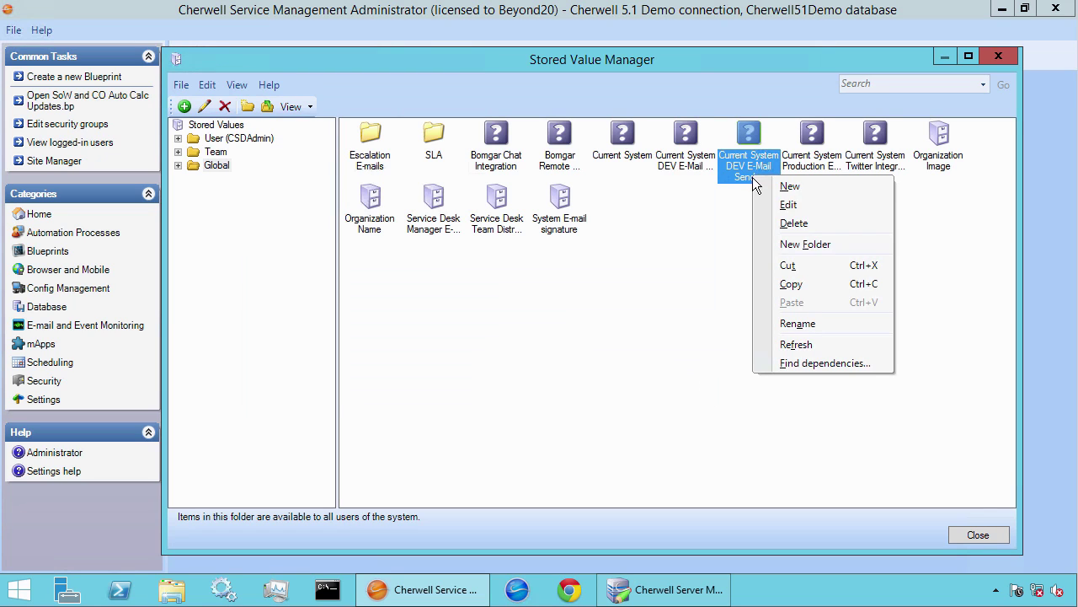
{"action": "left_click", "coordinate": [788, 206]}
{"action": "left_click", "coordinate": [431, 294]}
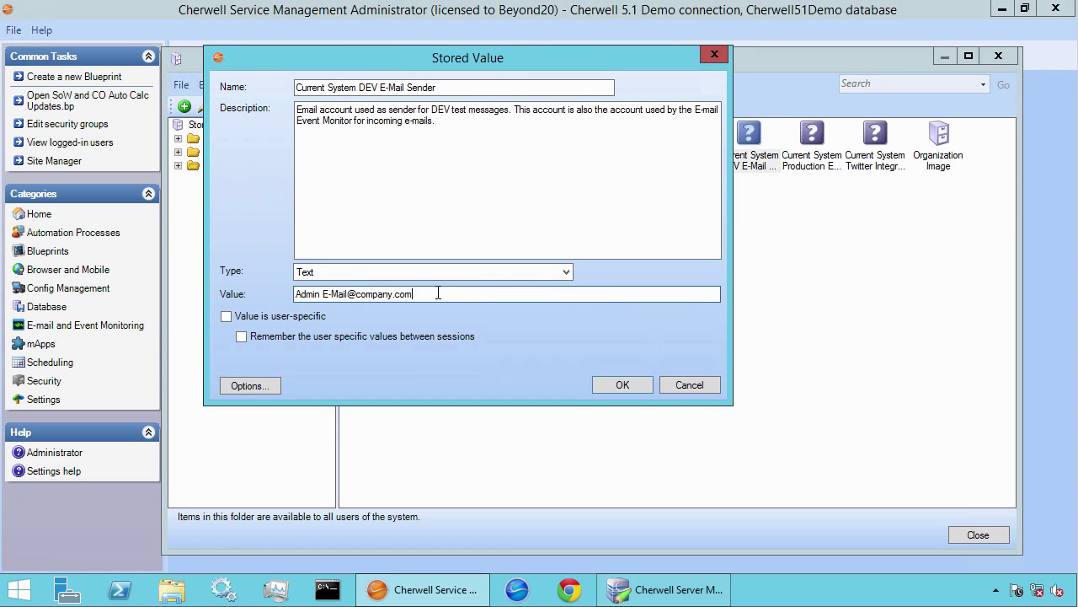
{"action": "left_click_drag", "start_coordinate": [431, 295], "coordinate": [220, 268]}
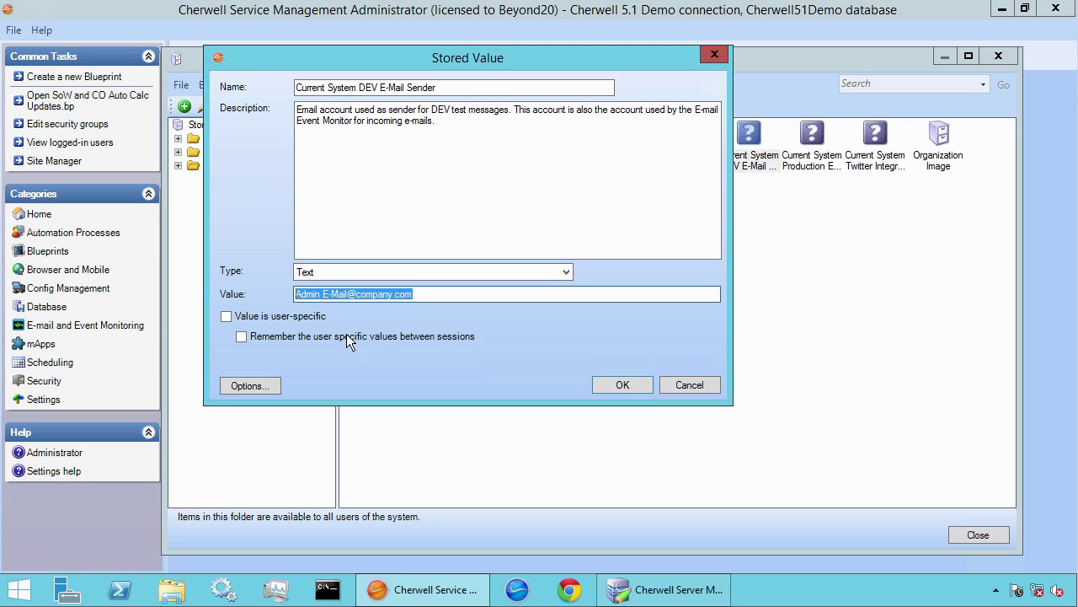
{"action": "left_click", "coordinate": [687, 385]}
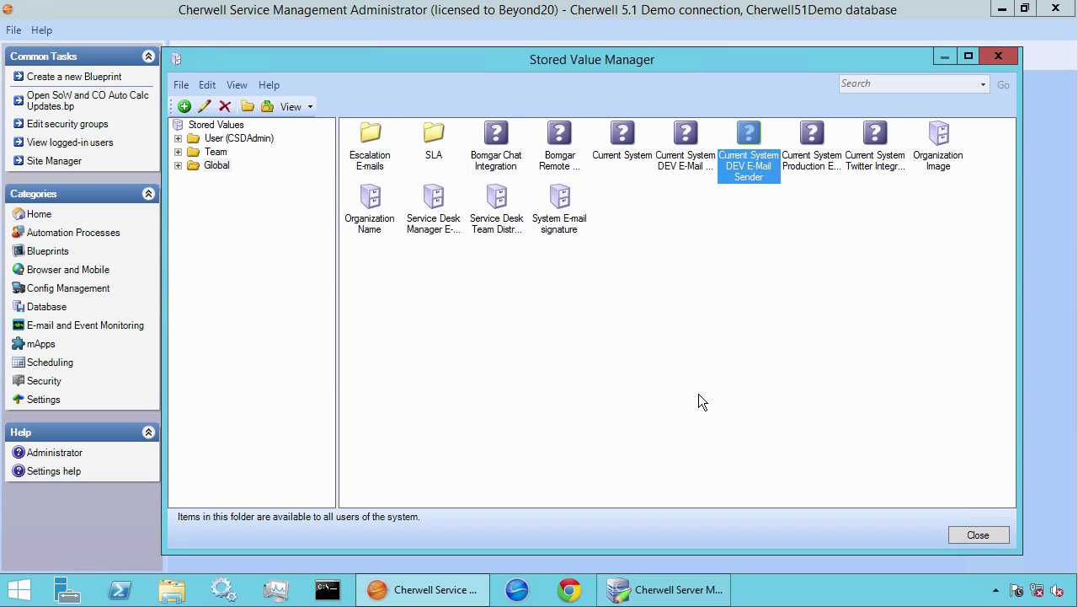
{"action": "left_click", "coordinate": [980, 536]}
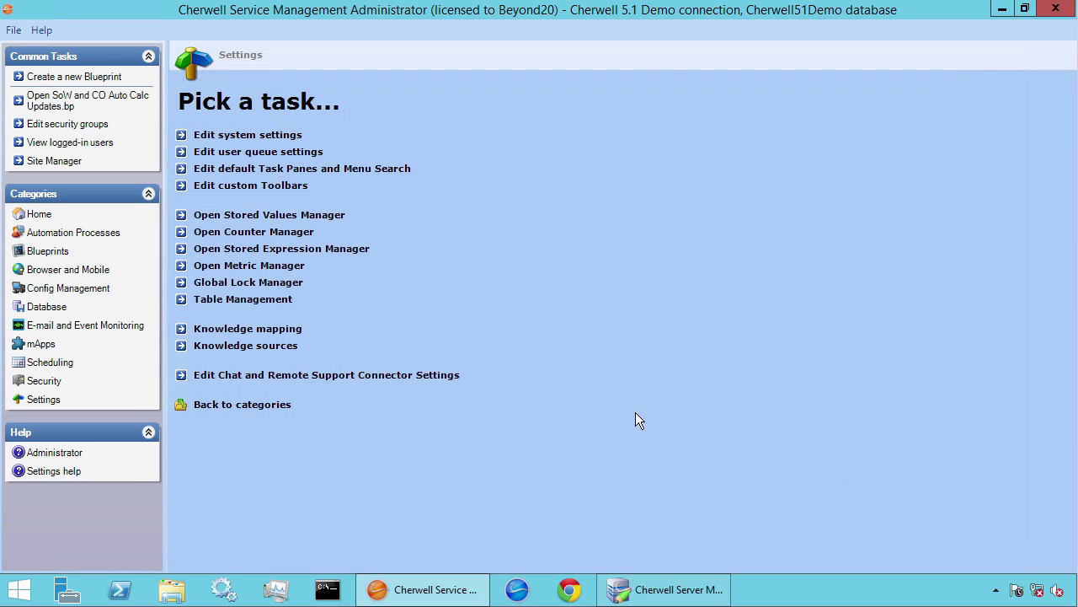
Switch to Cherwell Server Manager, test the Automation Process Server's login to the Cherwell 5.1 Demo connection, and start that server
{"action": "left_click", "coordinate": [661, 591]}
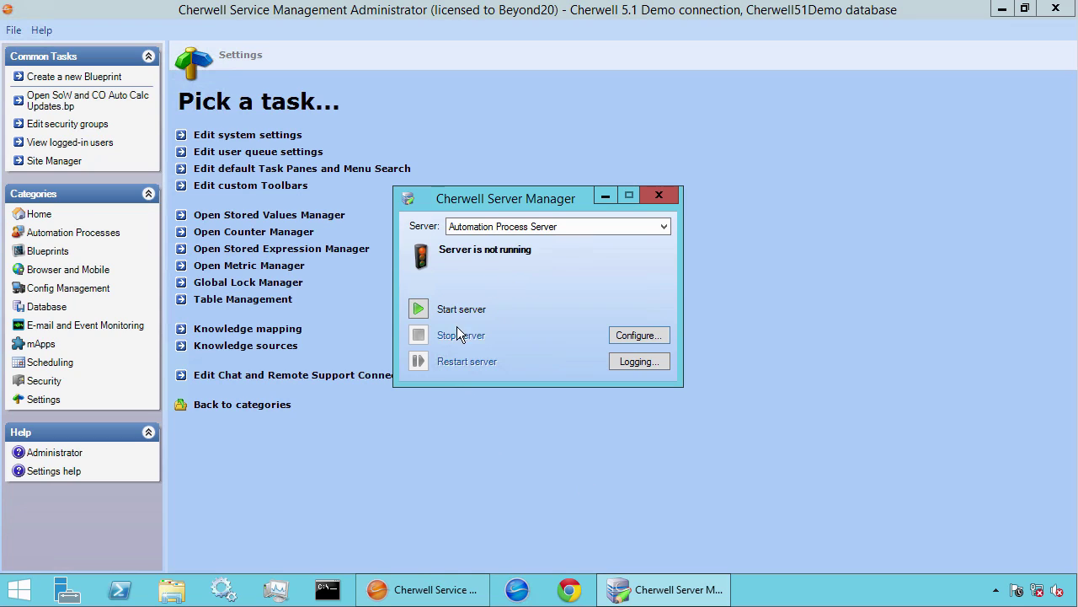
{"action": "left_click", "coordinate": [632, 335]}
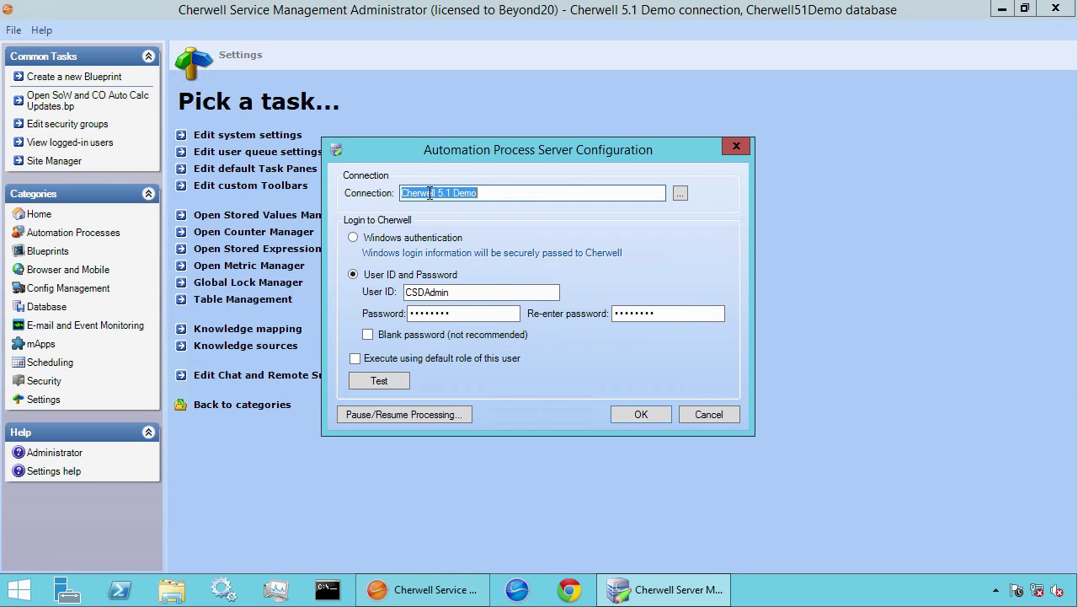
{"action": "left_click", "coordinate": [485, 193]}
{"action": "left_click_drag", "start_coordinate": [489, 193], "coordinate": [390, 196]}
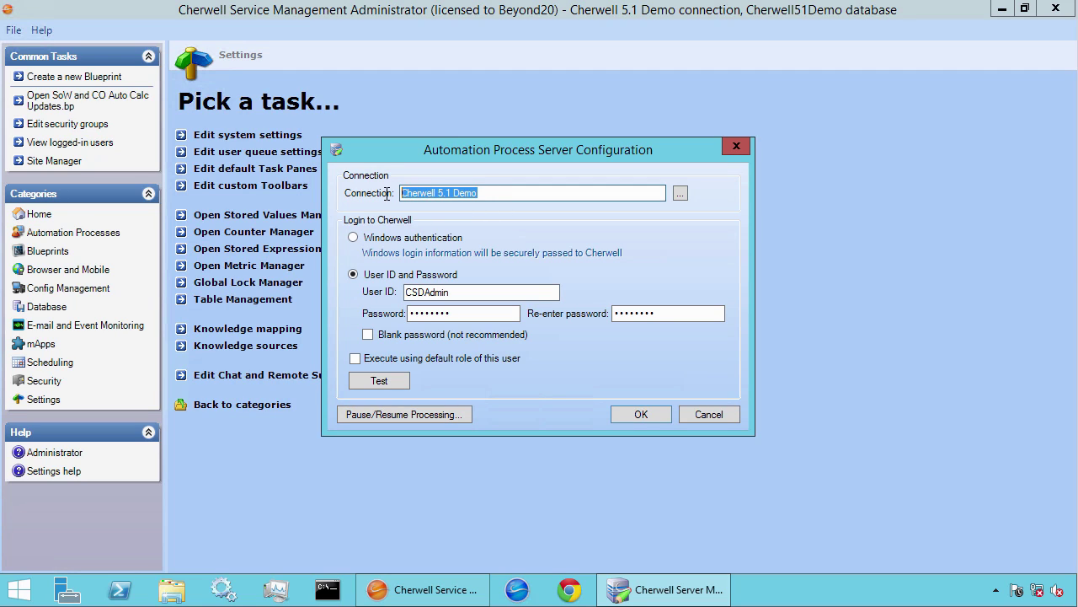
{"action": "left_click", "coordinate": [379, 383]}
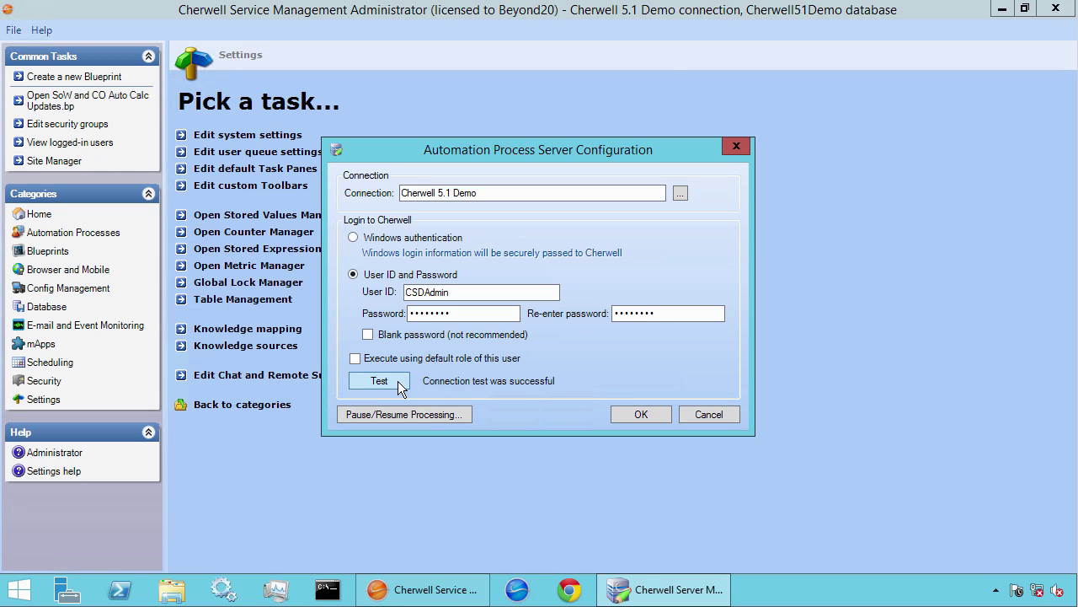
{"action": "left_click", "coordinate": [640, 414]}
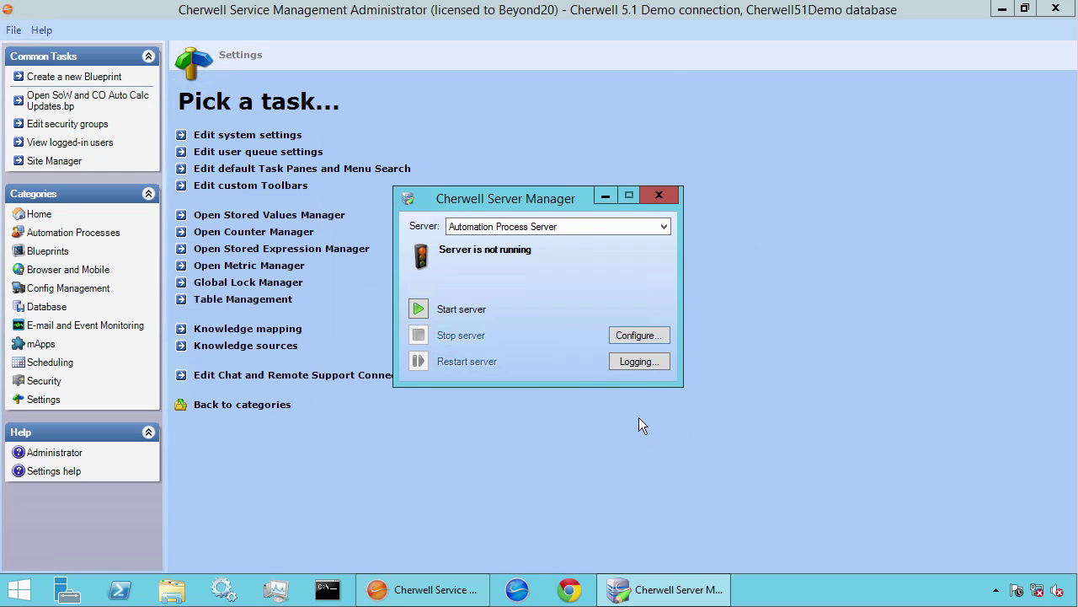
{"action": "left_click", "coordinate": [419, 309]}
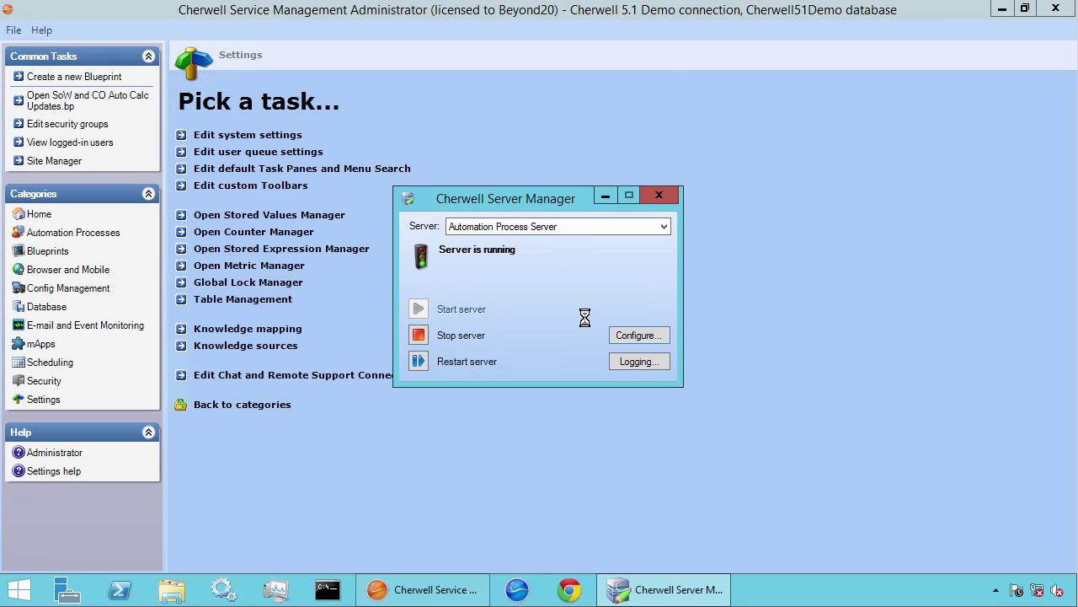
Check the status of the Application Server and review the other servers available for management
{"action": "left_click", "coordinate": [584, 223]}
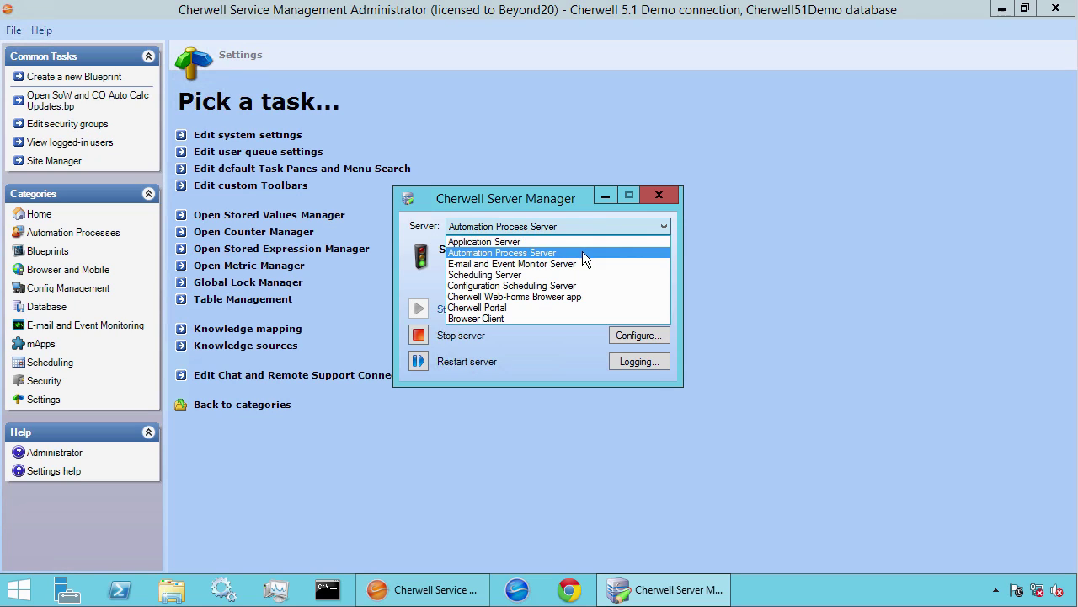
{"action": "left_click", "coordinate": [582, 251]}
{"action": "left_click", "coordinate": [586, 227]}
{"action": "left_click", "coordinate": [572, 246]}
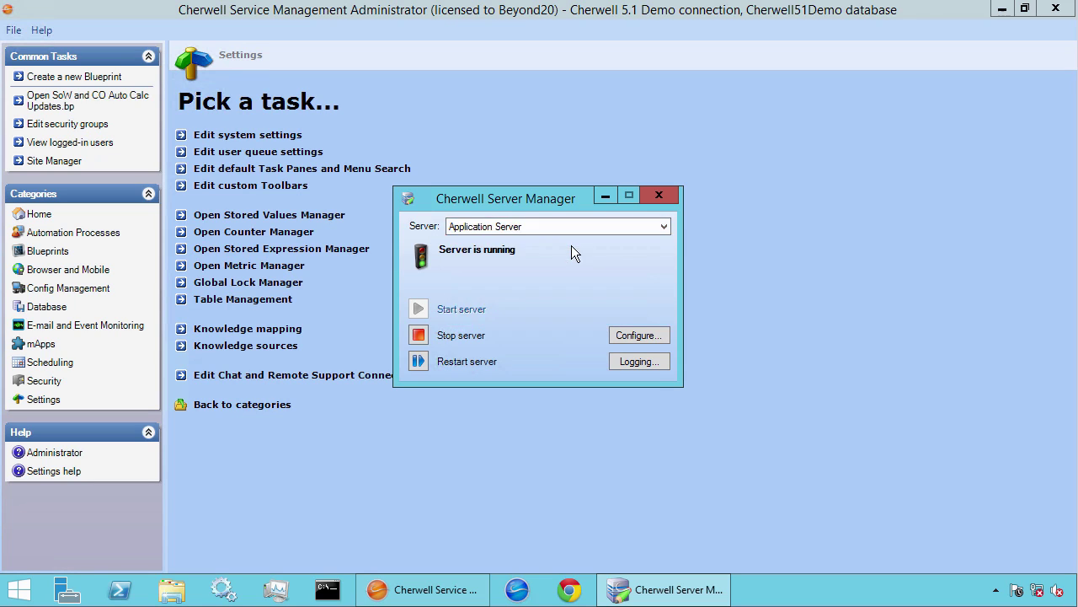
{"action": "left_click", "coordinate": [574, 226]}
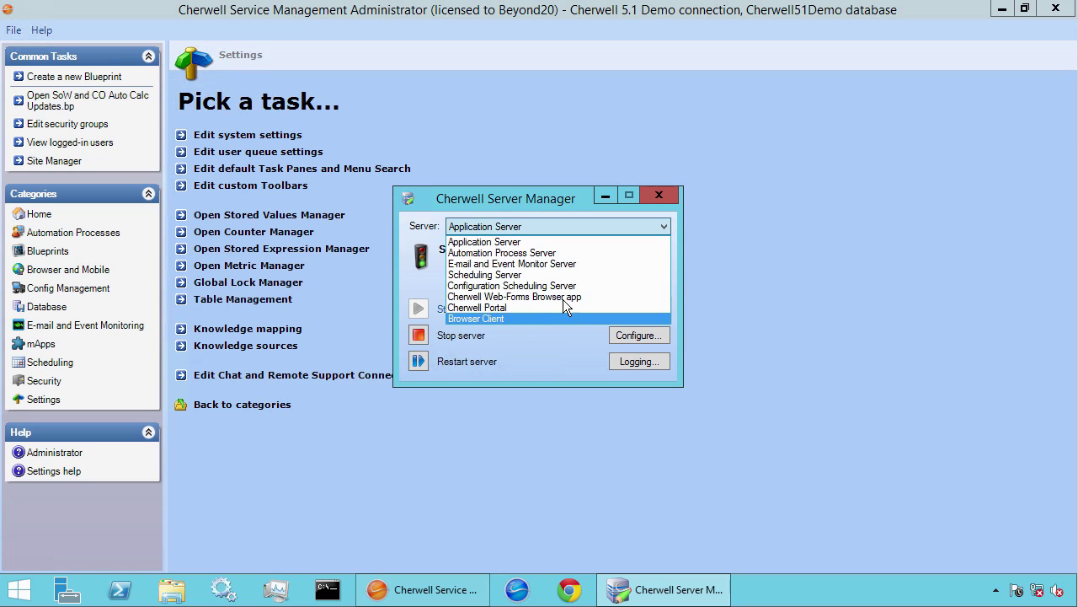
{"action": "left_click", "coordinate": [545, 211]}
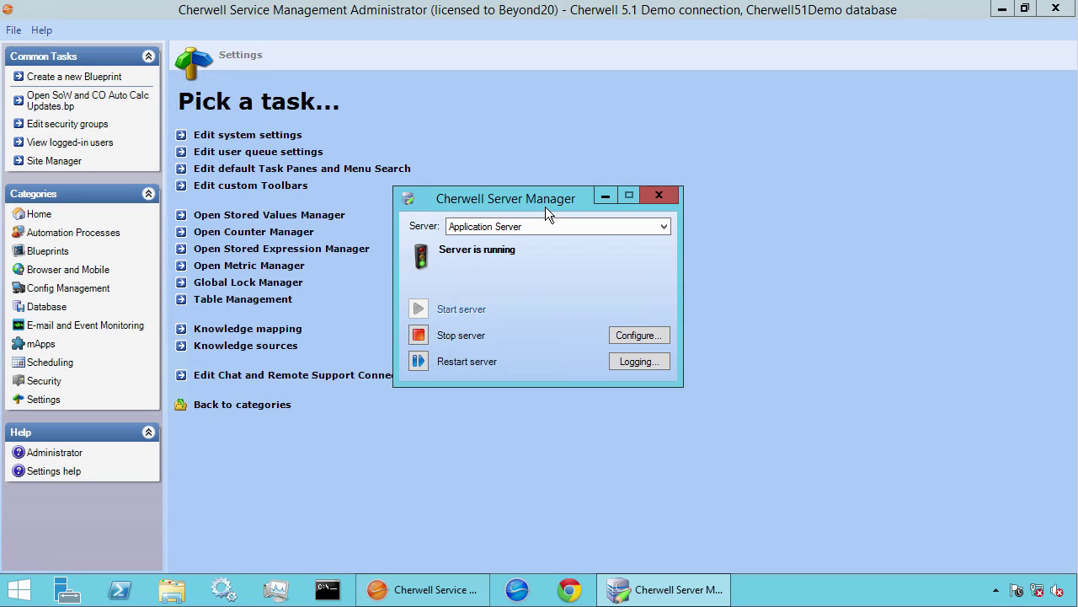